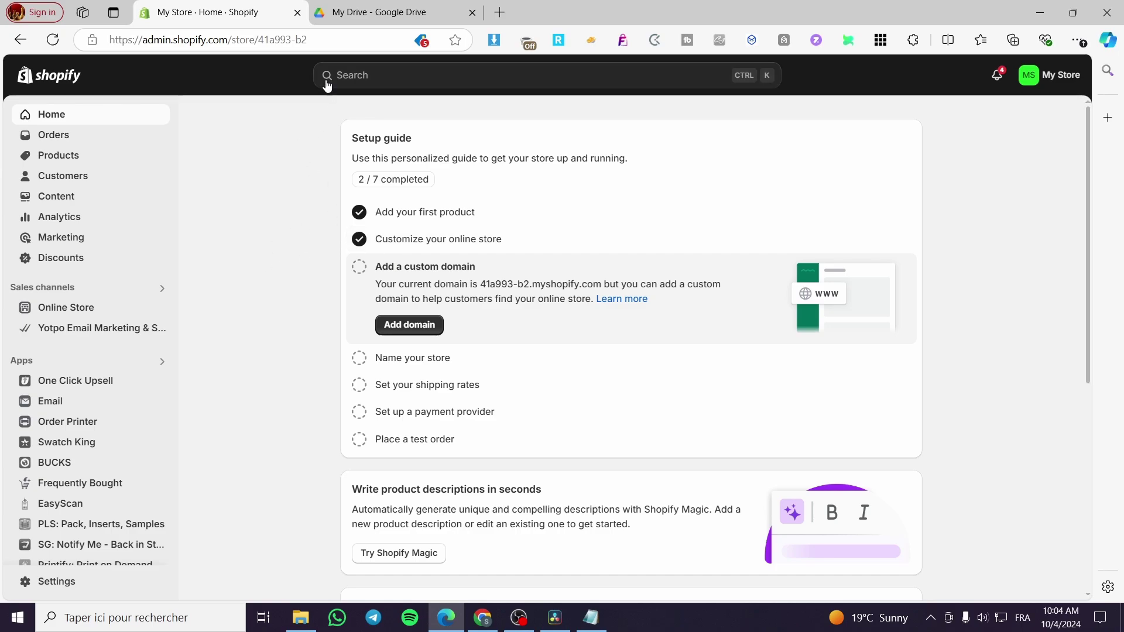
- Search the Shopify admin for 'Shopify marketplace connect'
left_click(510, 79)
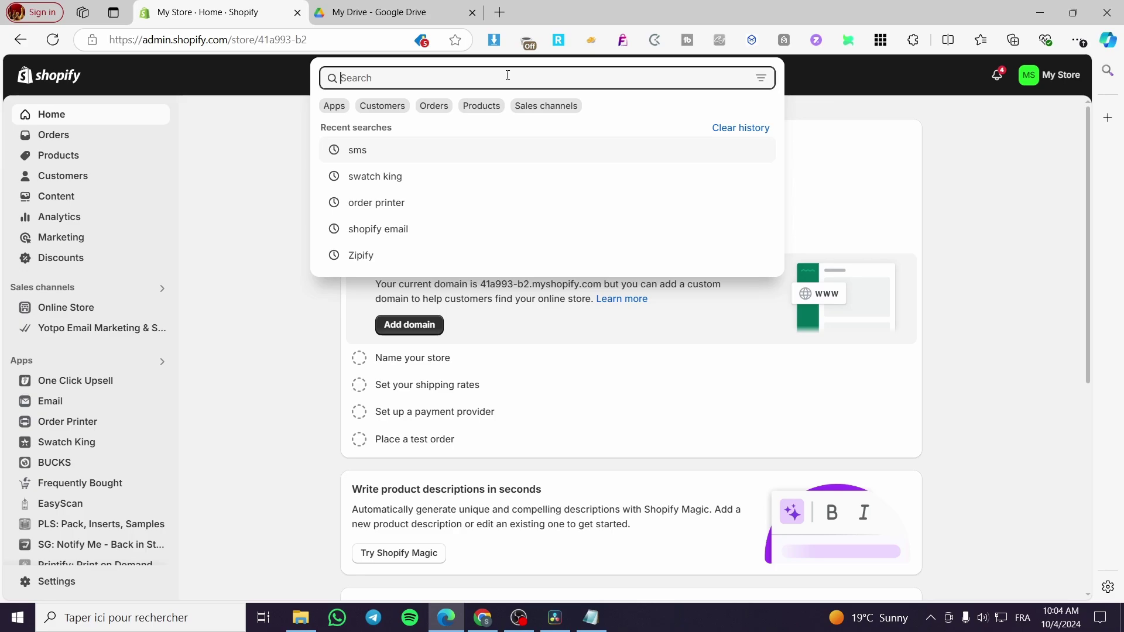
type("Shop")
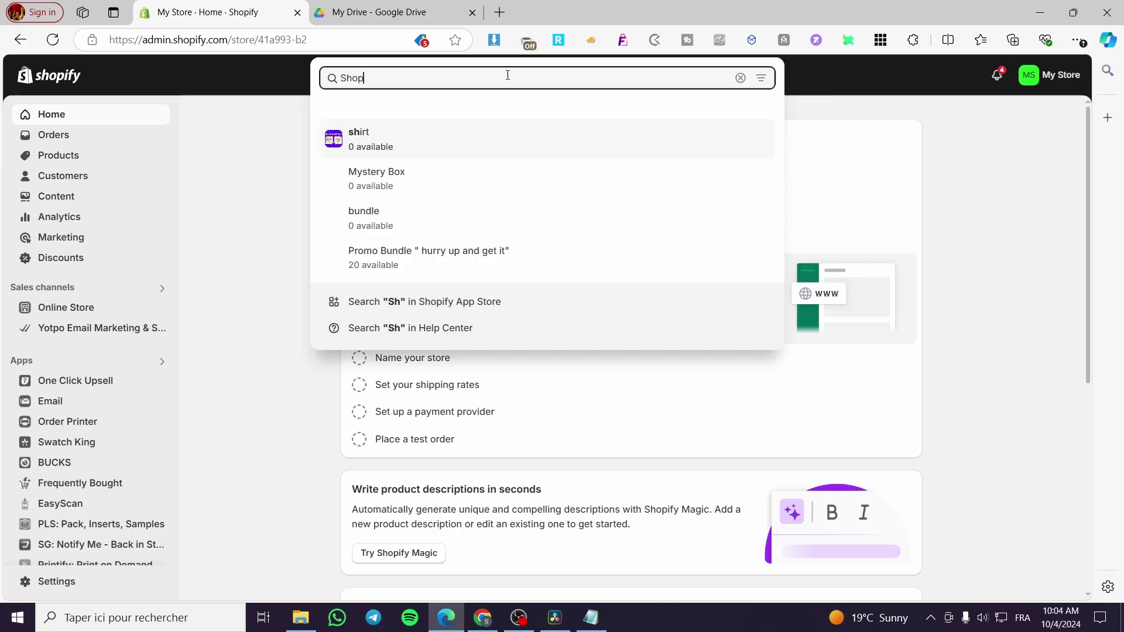
type("ify mar")
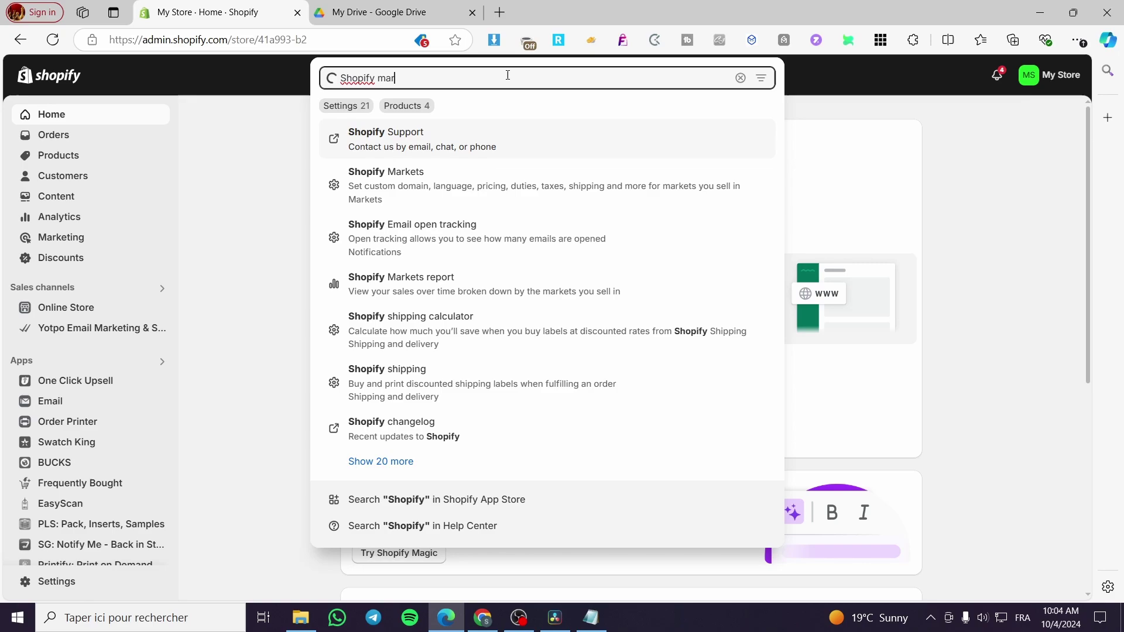
type("k")
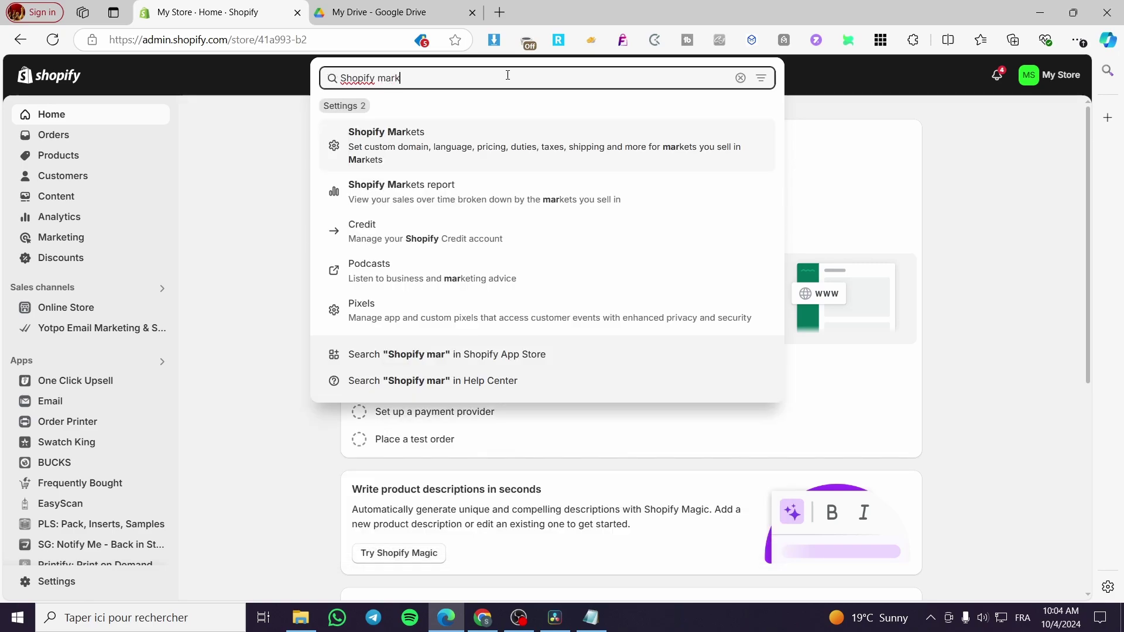
type("etplace")
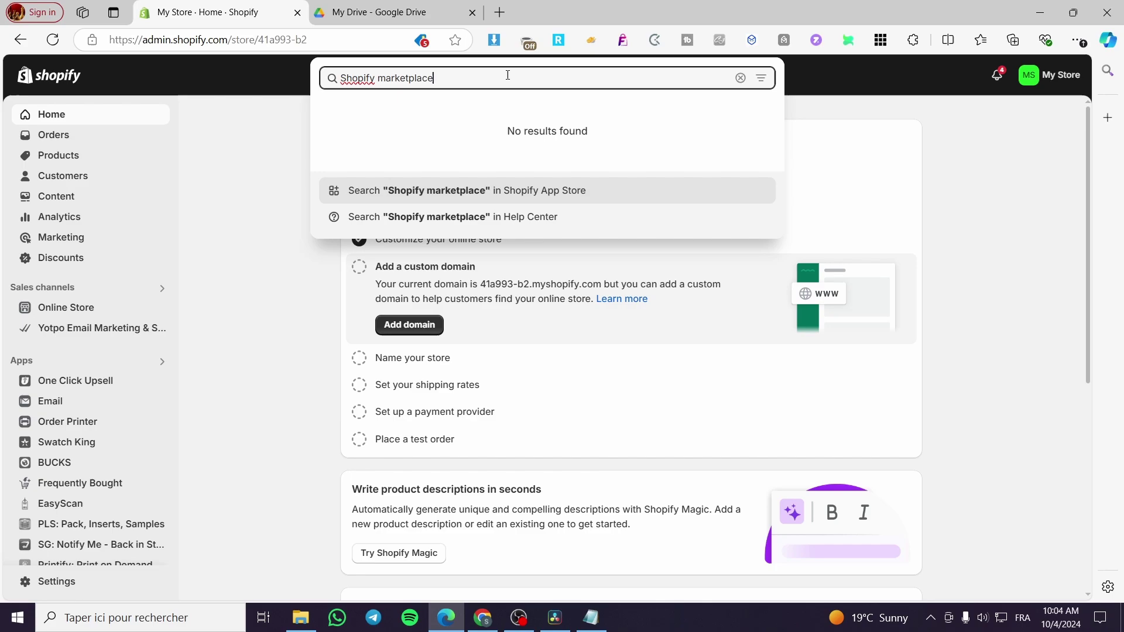
type(" connect")
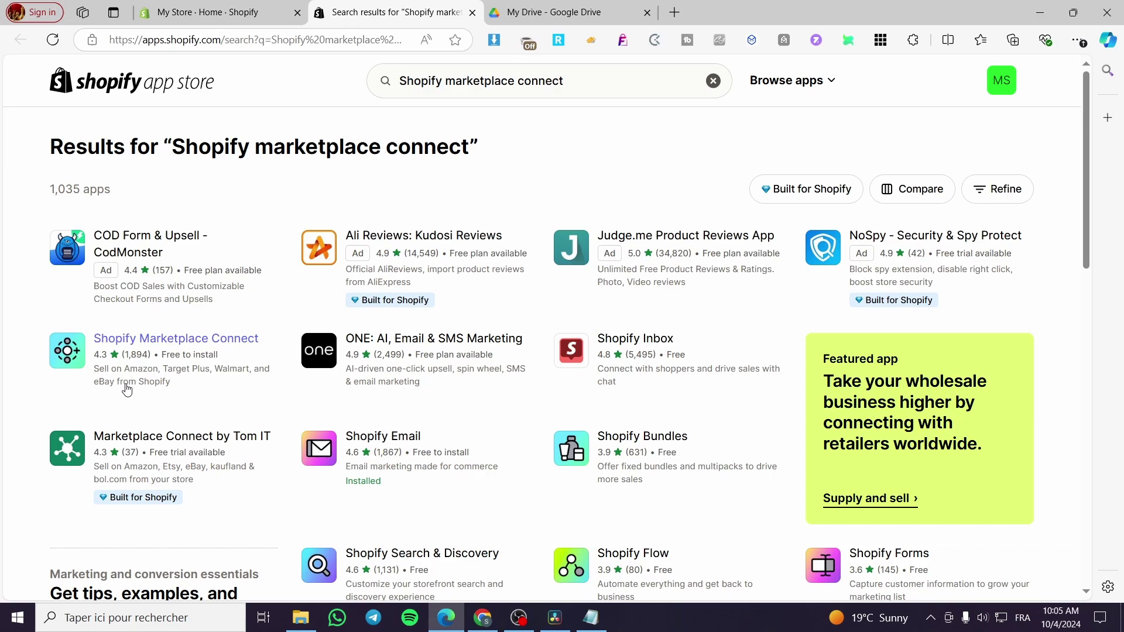
- Open the Shopify Marketplace Connect app listing from the search results
left_click(146, 341)
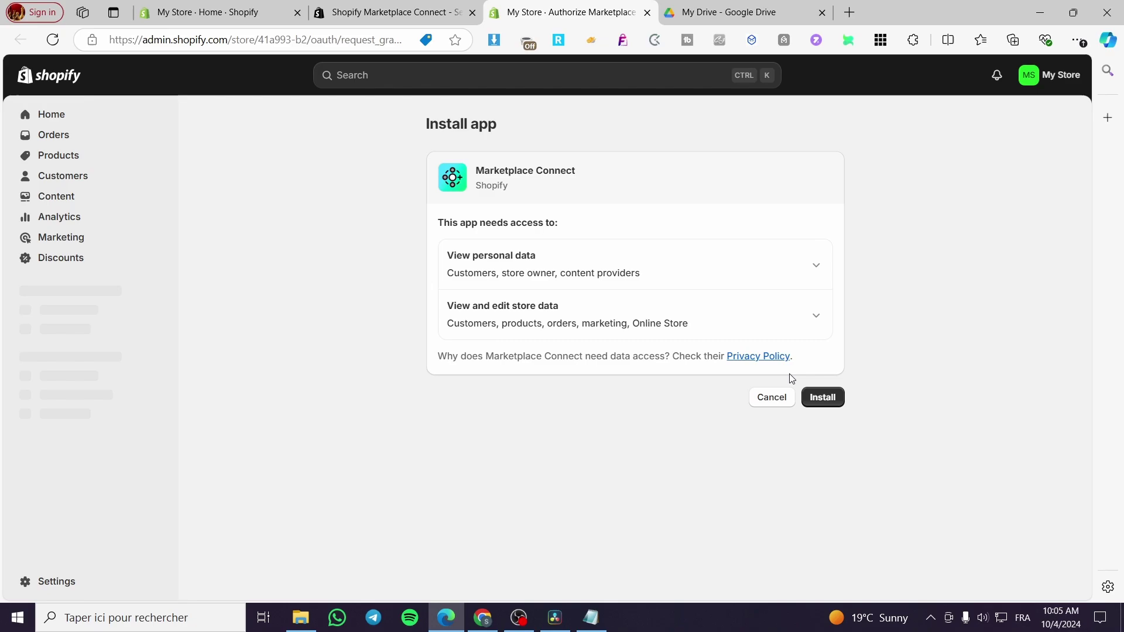
- Approve installing Marketplace Connect on the store and look over its new app page
left_click(817, 396)
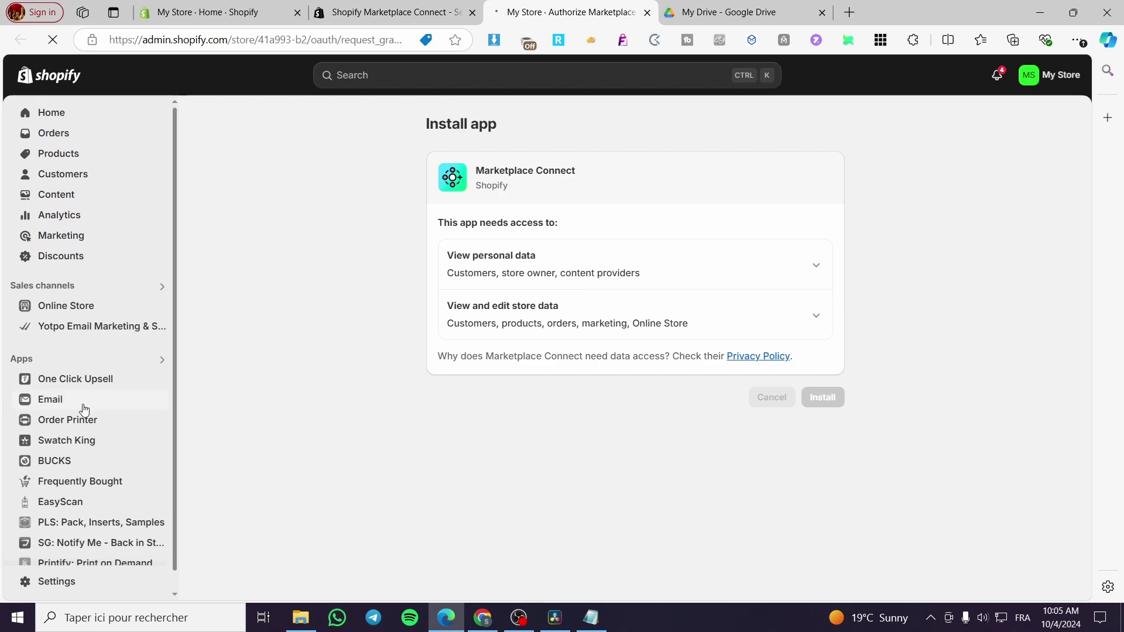
scroll(83, 445, "down", 1)
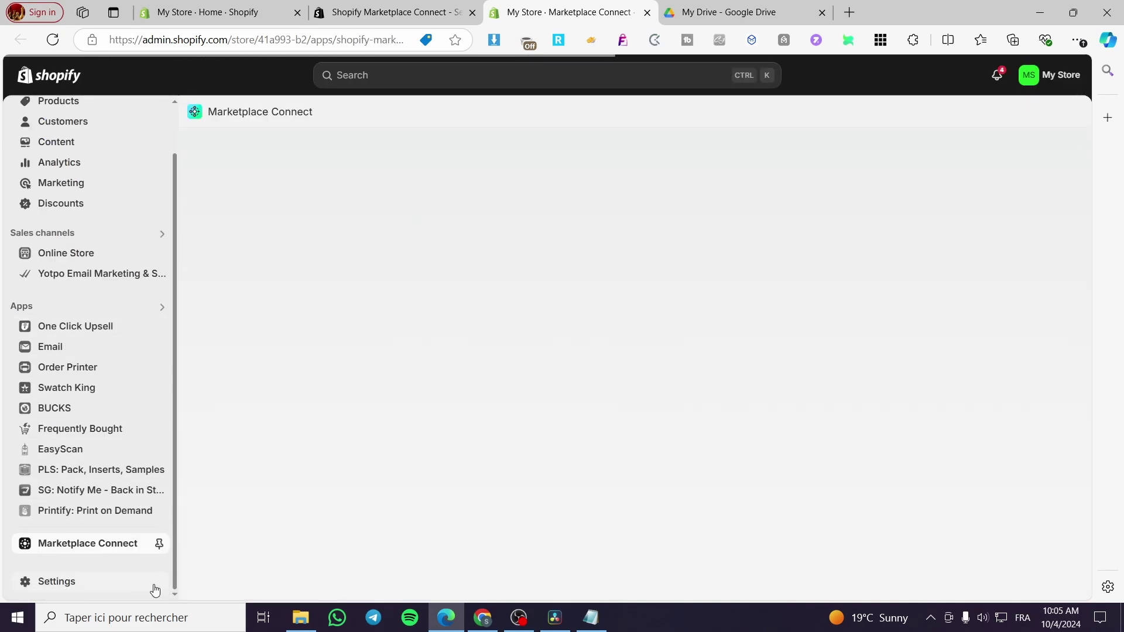
- Pin Marketplace Connect to the sidebar and view its Amazon, eBay, Etsy and Walmart options
left_click(159, 546)
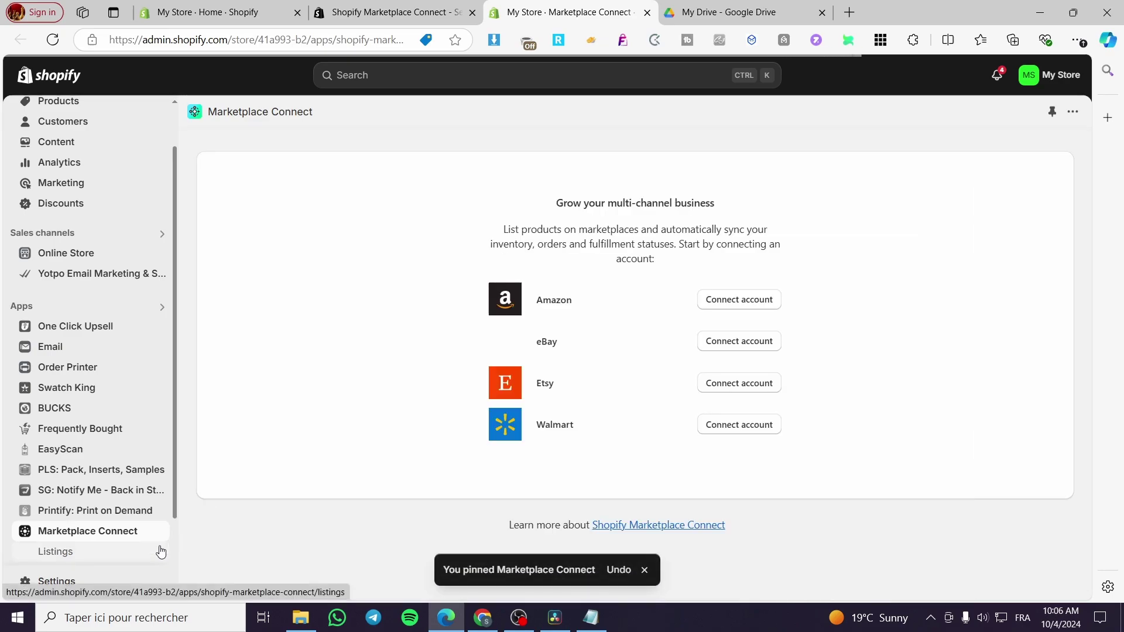
scroll(793, 381, "down", 2)
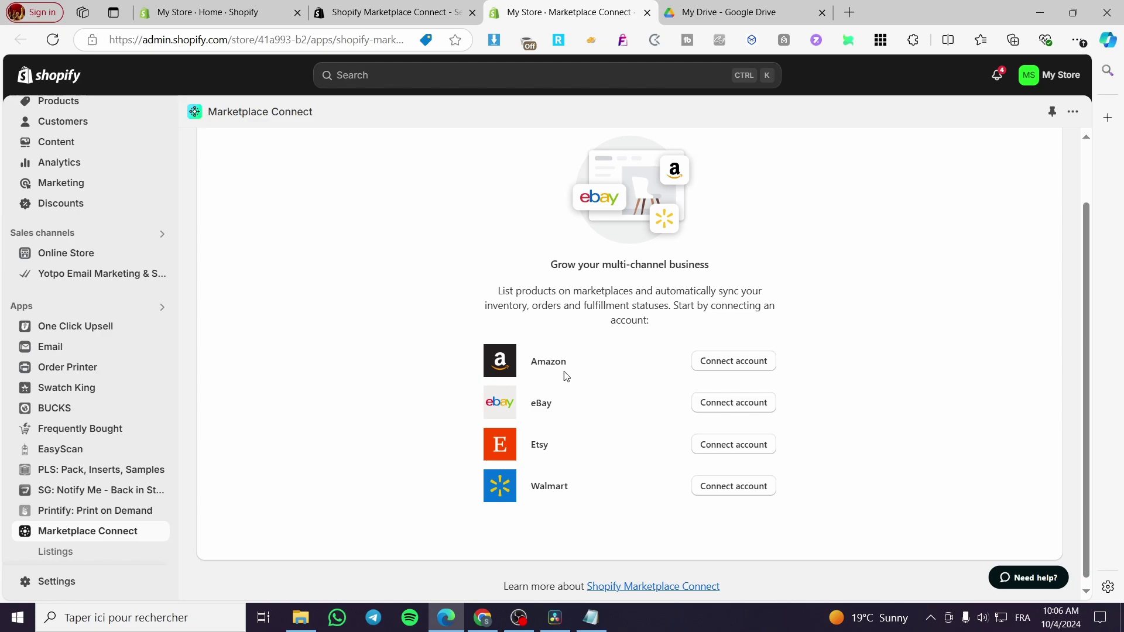
left_click(747, 370)
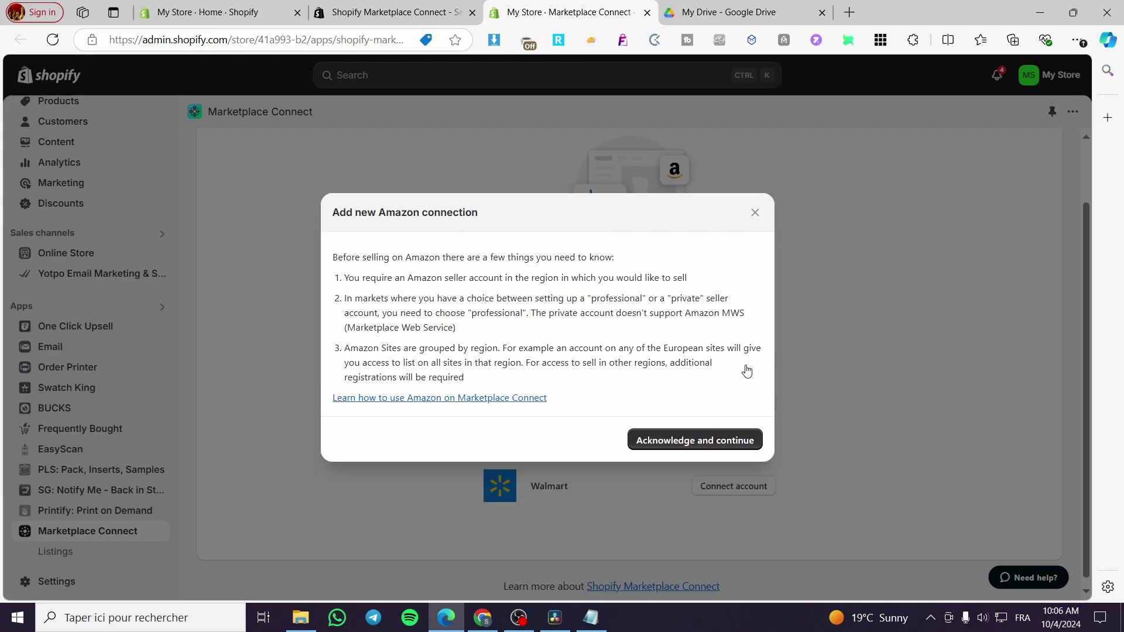
left_click(705, 446)
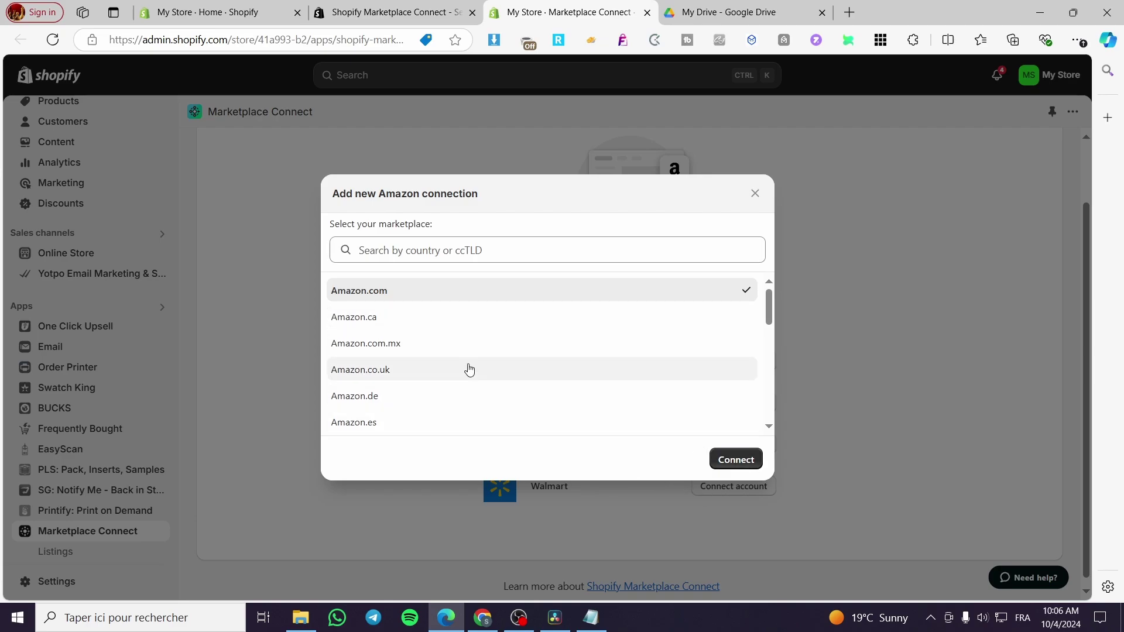
left_click(735, 460)
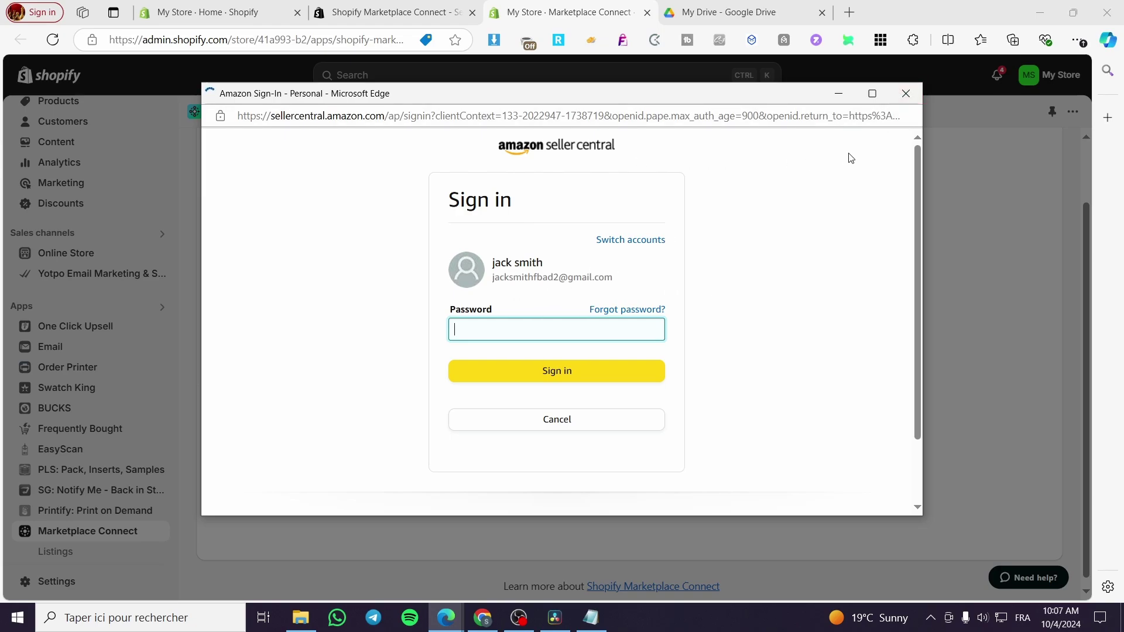
left_click(906, 94)
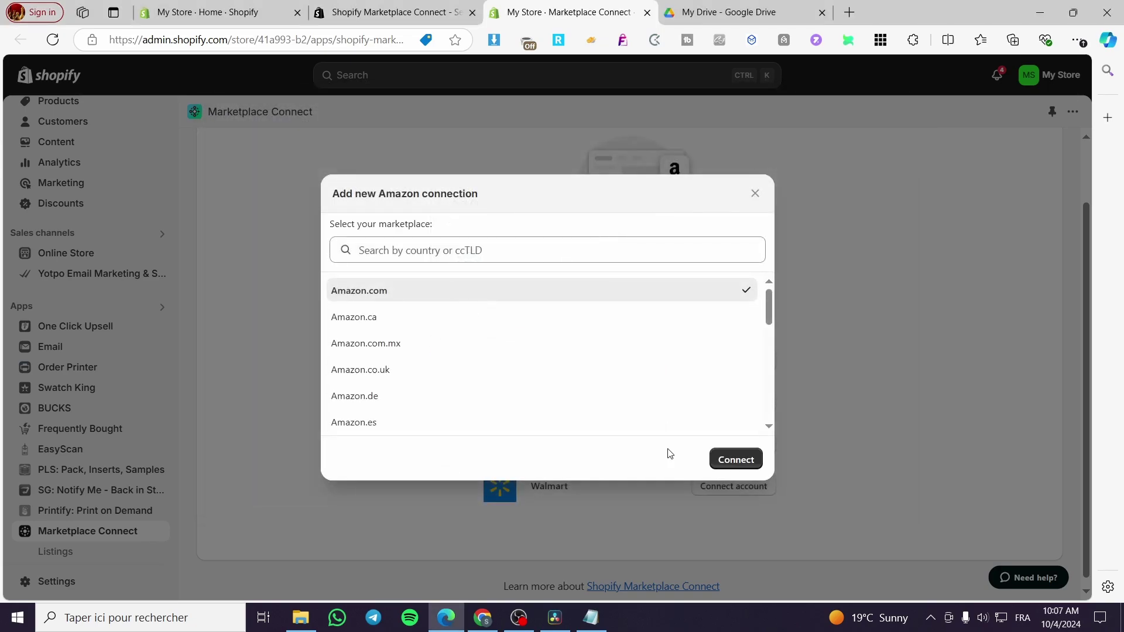
left_click(757, 194)
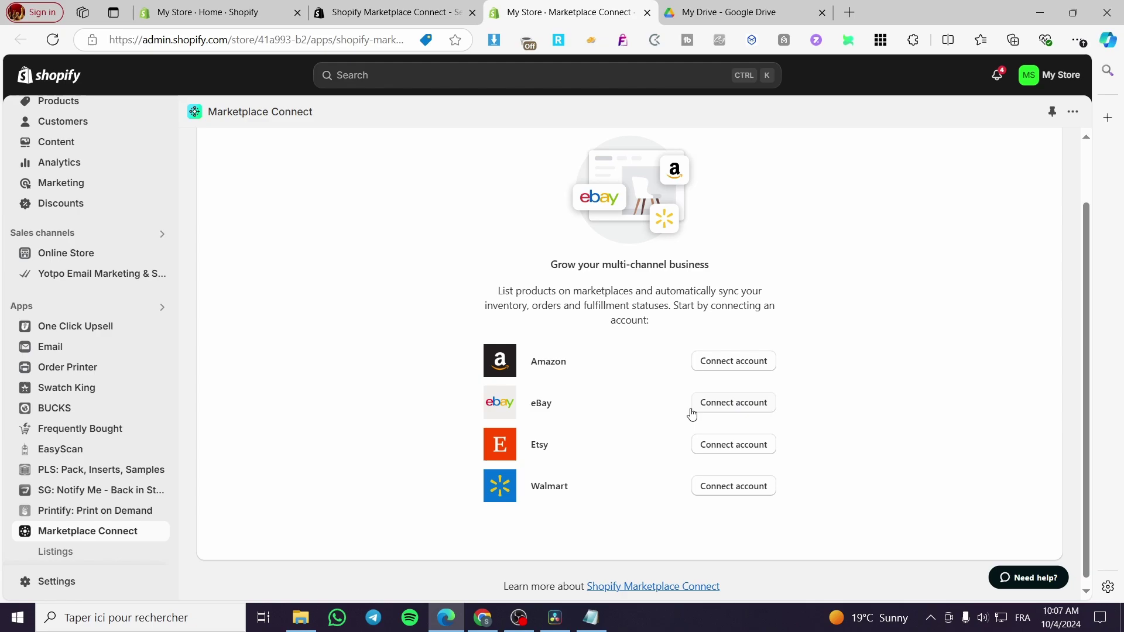
- Start the eBay connection, accept the terms, and sign in to eBay with Google
left_click(740, 404)
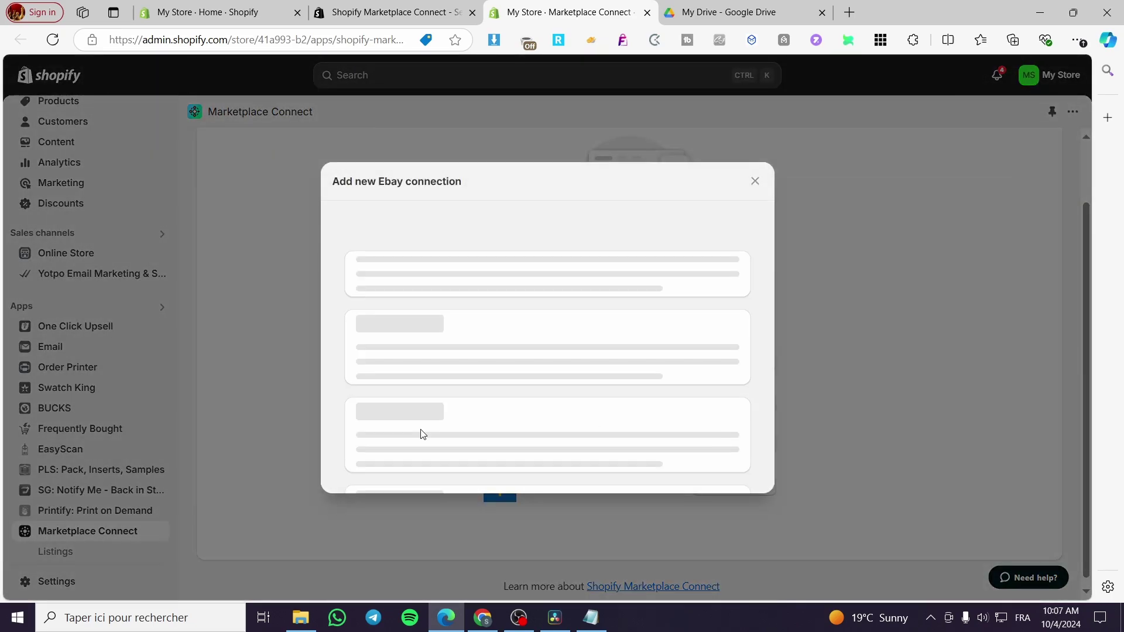
left_click(680, 444)
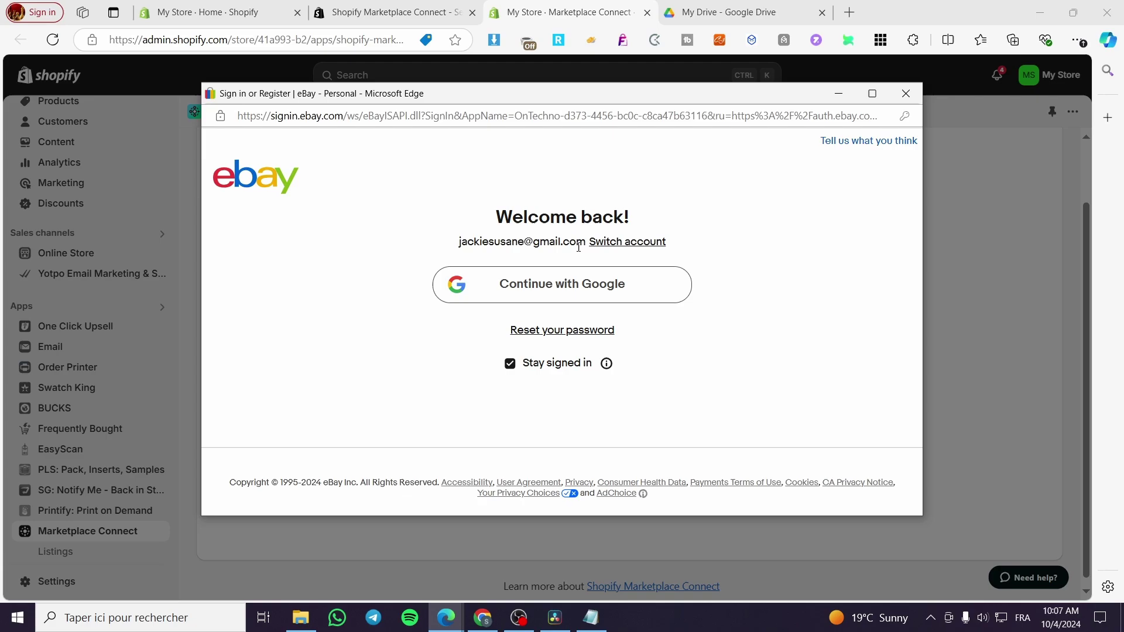
left_click(611, 284)
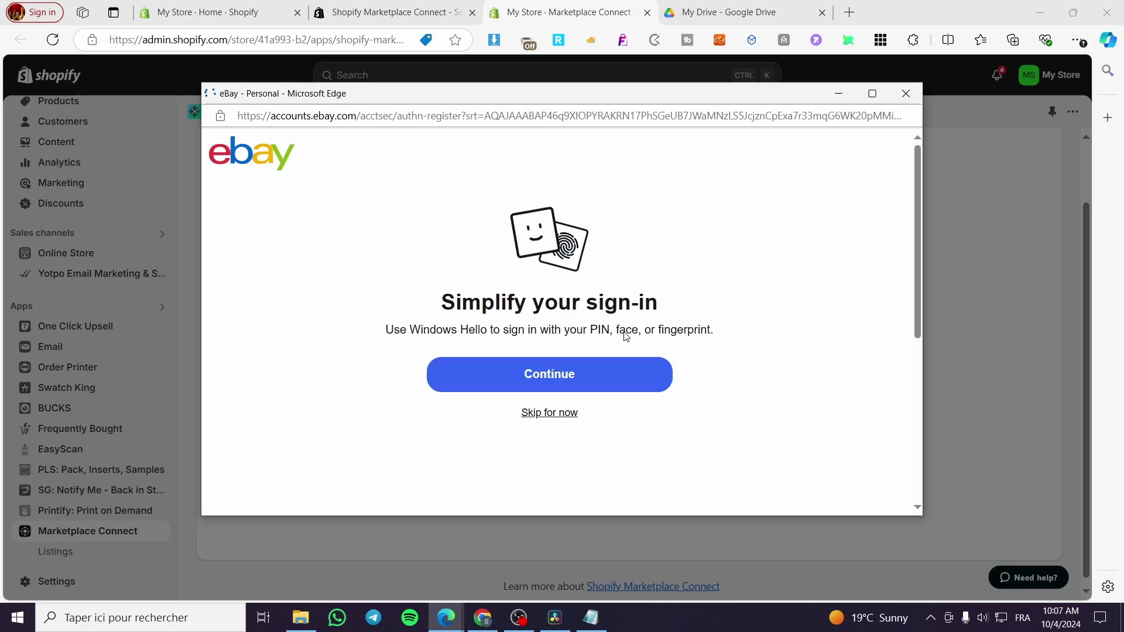
left_click(564, 415)
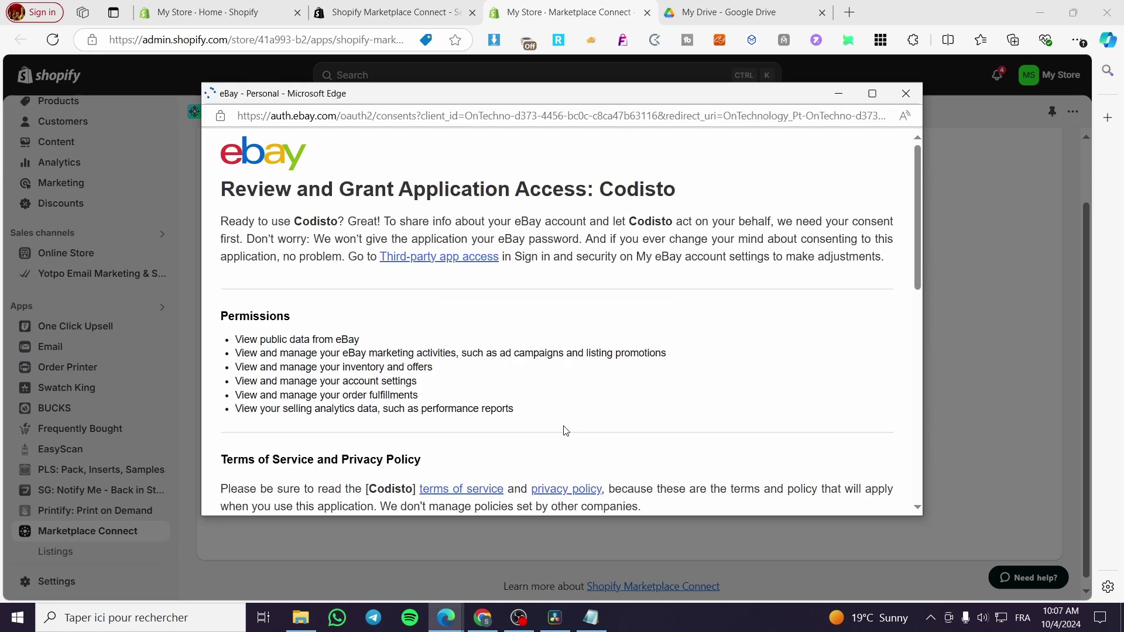
- Grant Codisto access to the eBay account
scroll(540, 421, "down", 7)
scroll(410, 439, "up", 5)
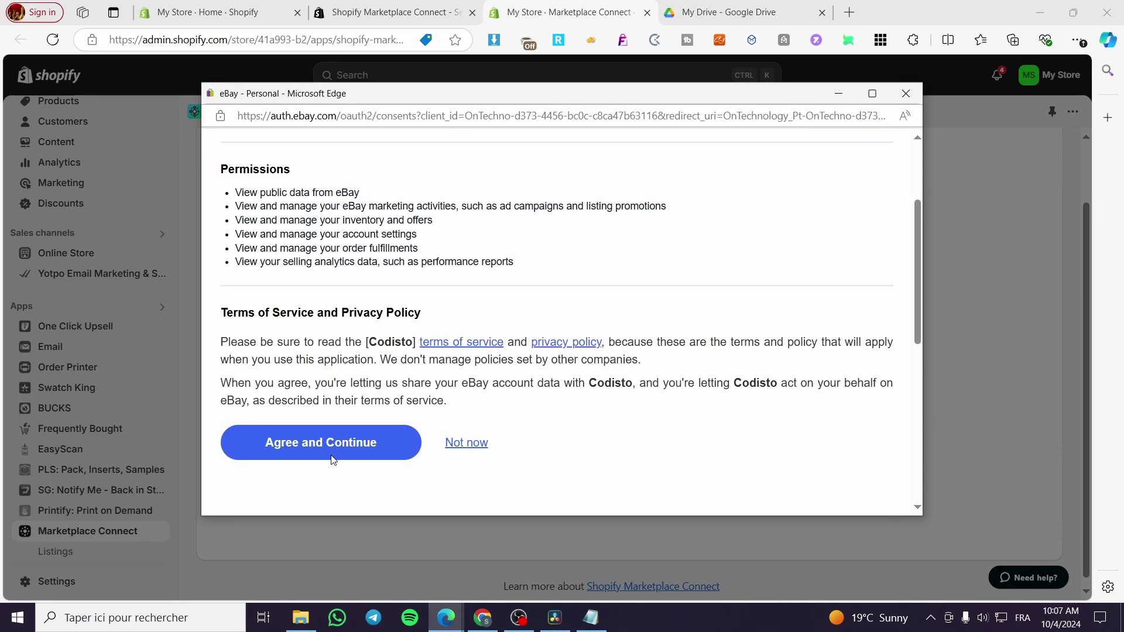
left_click(304, 437)
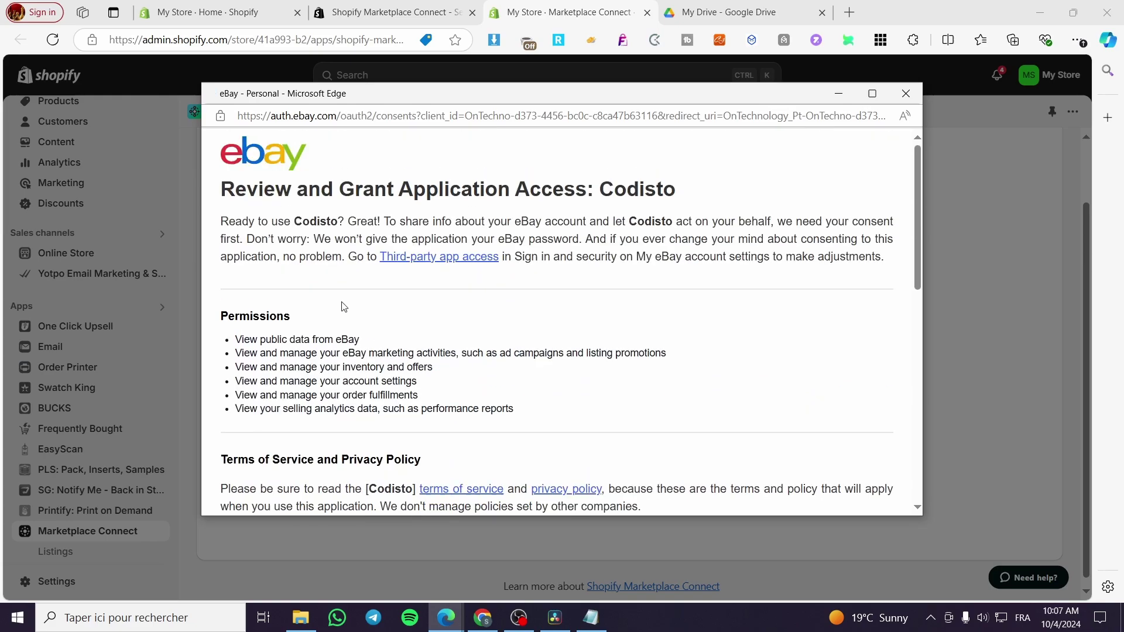
scroll(328, 387, "down", 3)
left_click(332, 376)
scroll(468, 391, "down", 6)
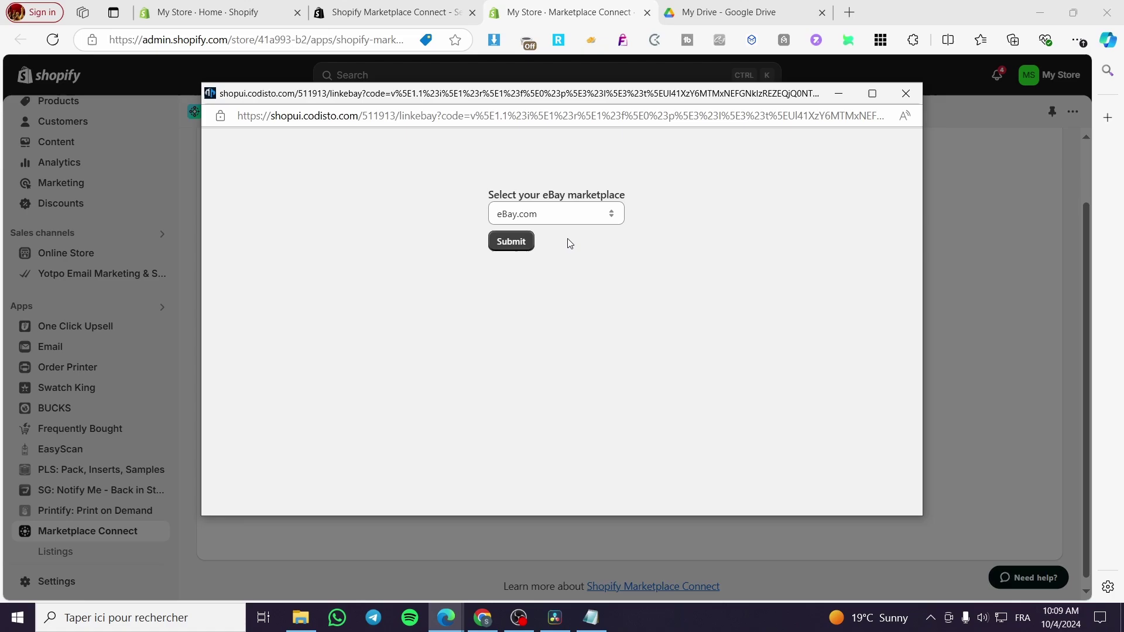
- Choose eBay.com as the eBay marketplace and submit it
left_click(595, 214)
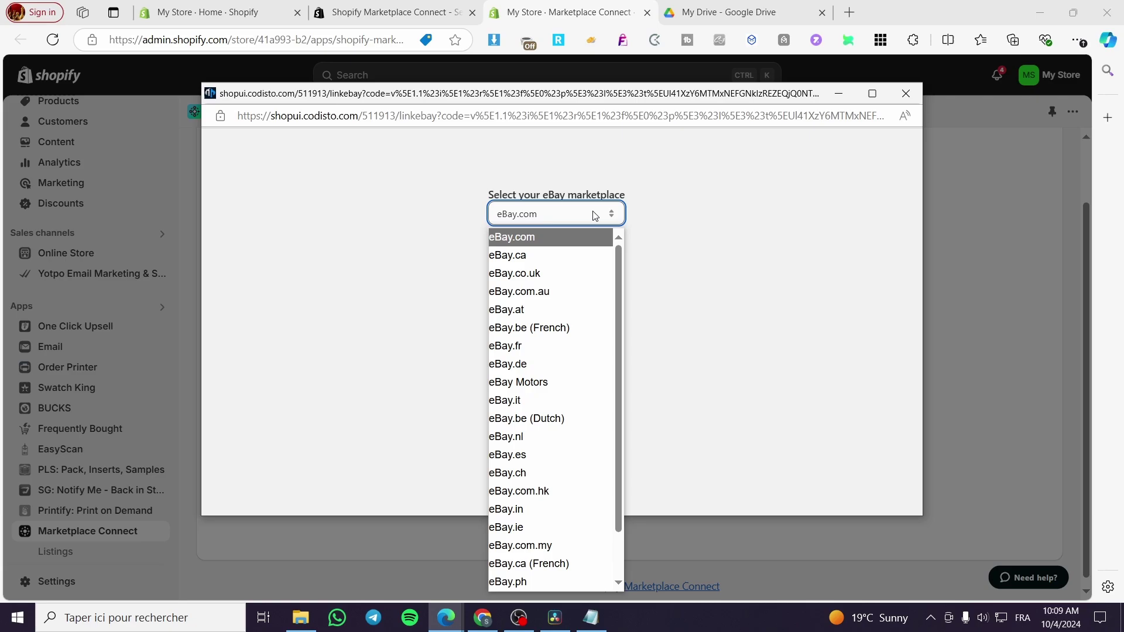
left_click(542, 237)
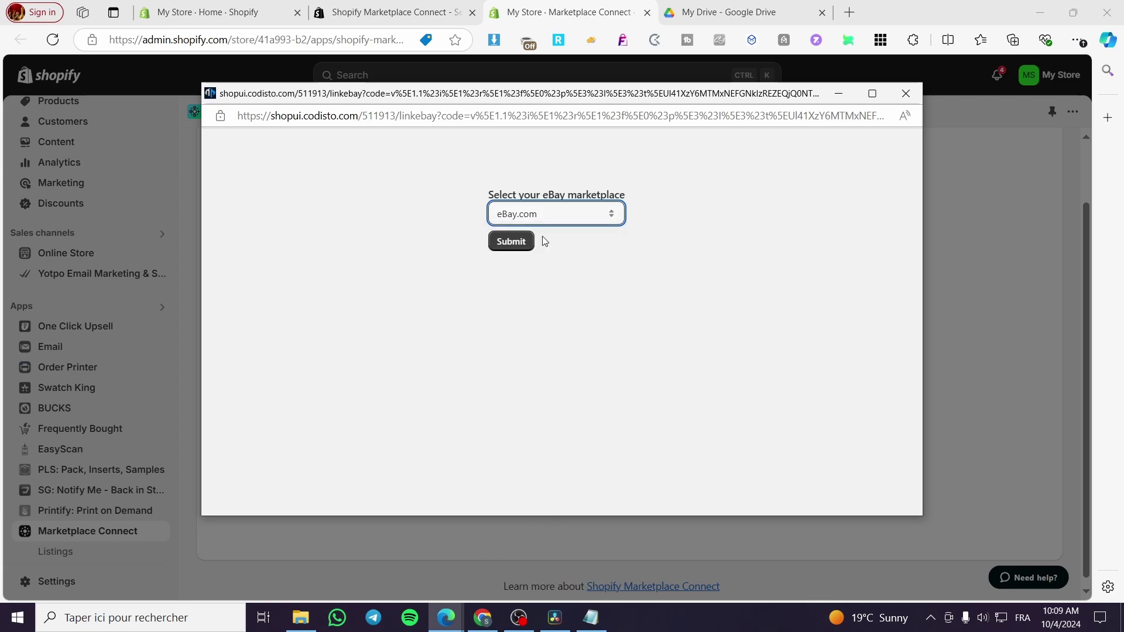
left_click(513, 241)
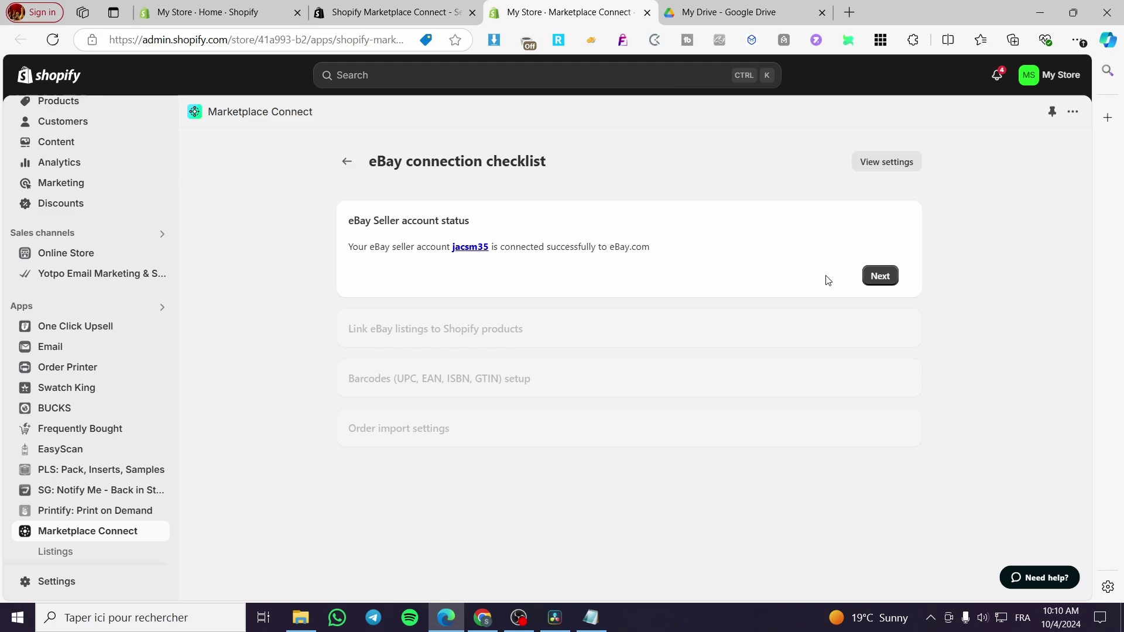
- Complete the eBay checklist's account status, barcode attribute and order import steps
left_click(880, 276)
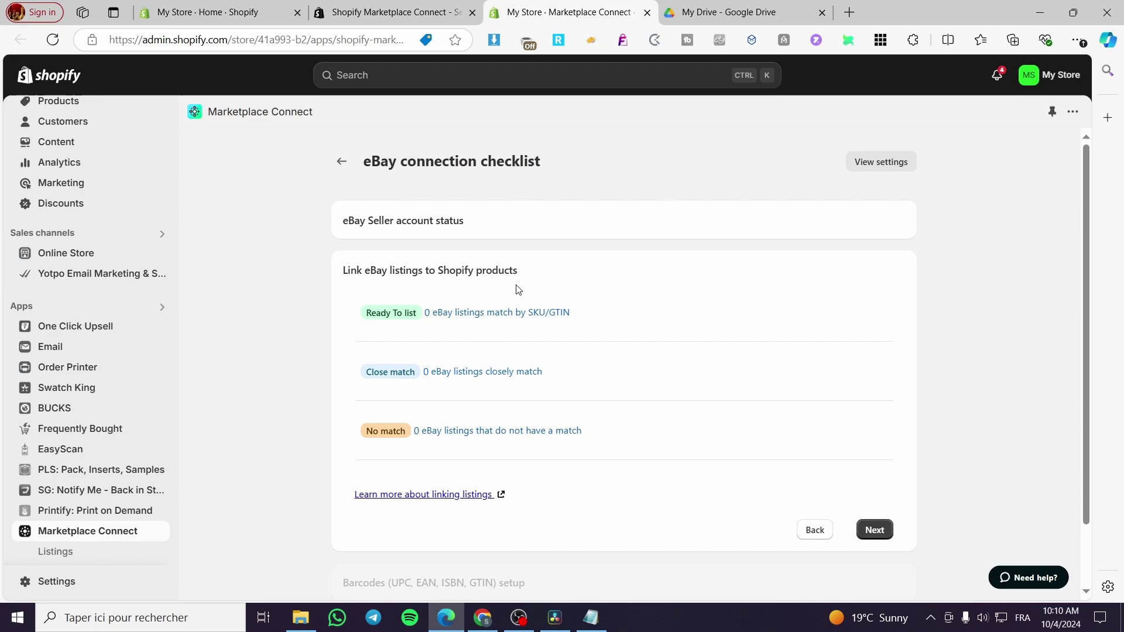
scroll(500, 324, "down", 1)
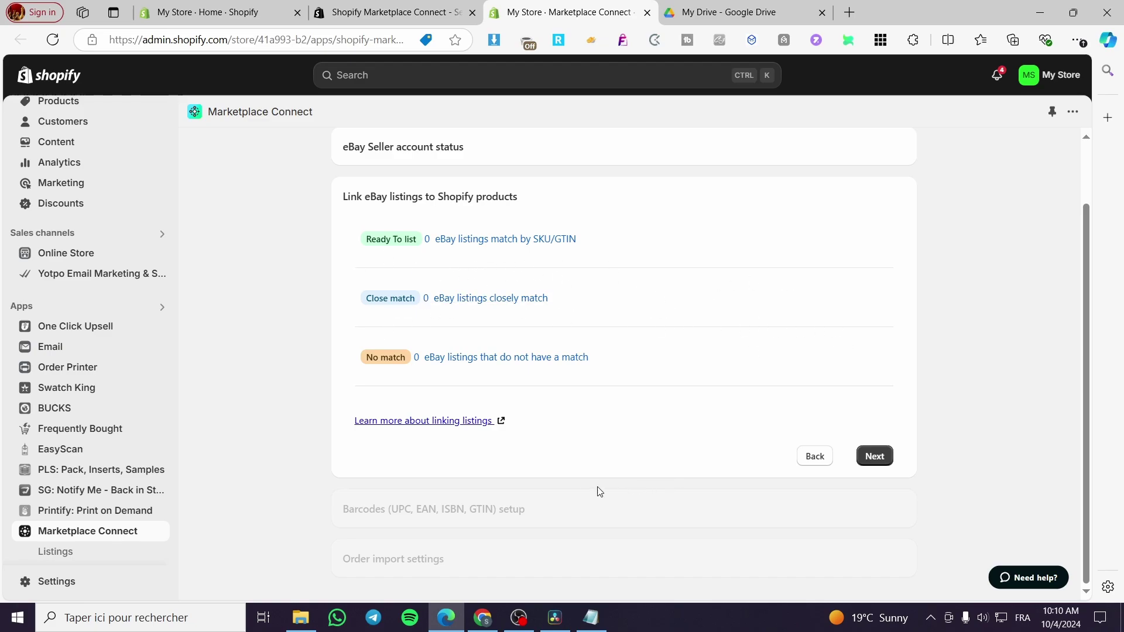
left_click(874, 456)
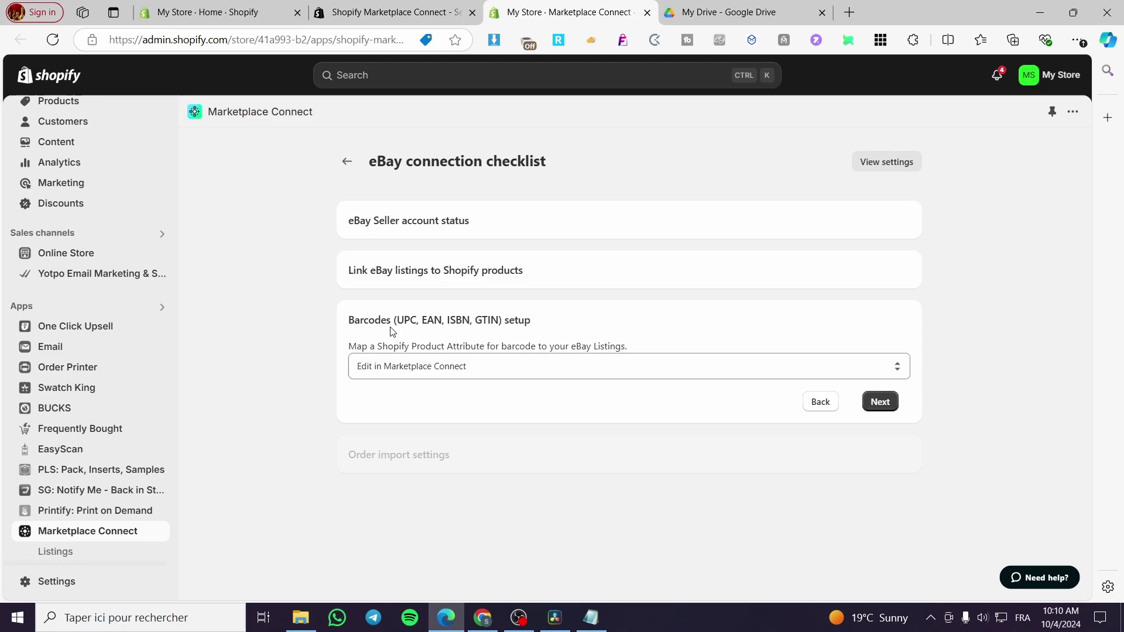
left_click(494, 369)
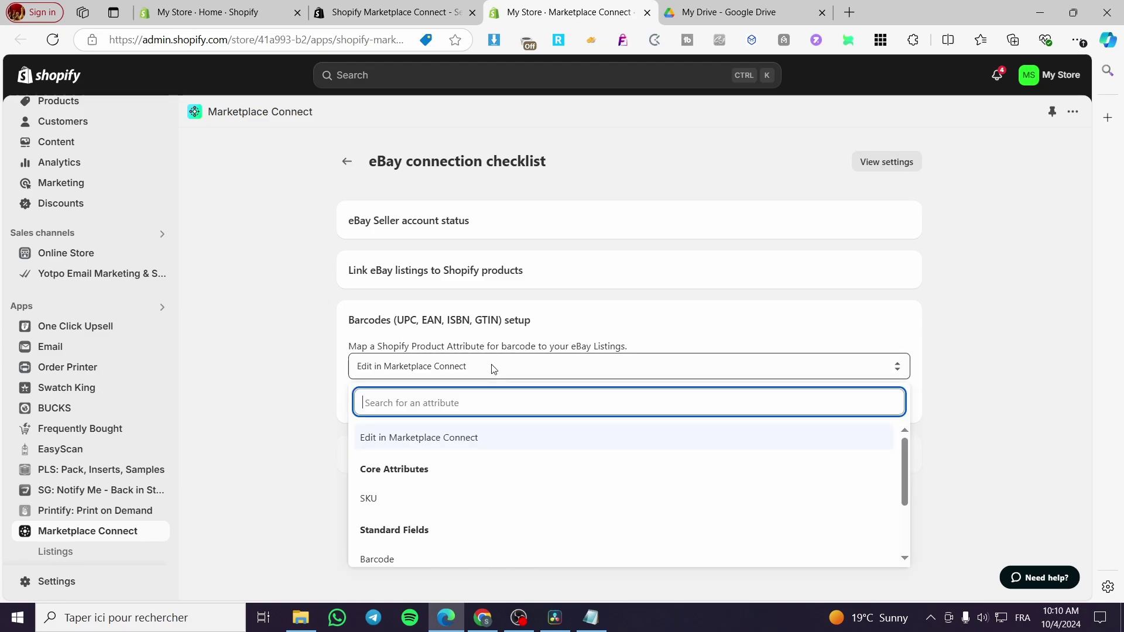
left_click(494, 369)
left_click(880, 407)
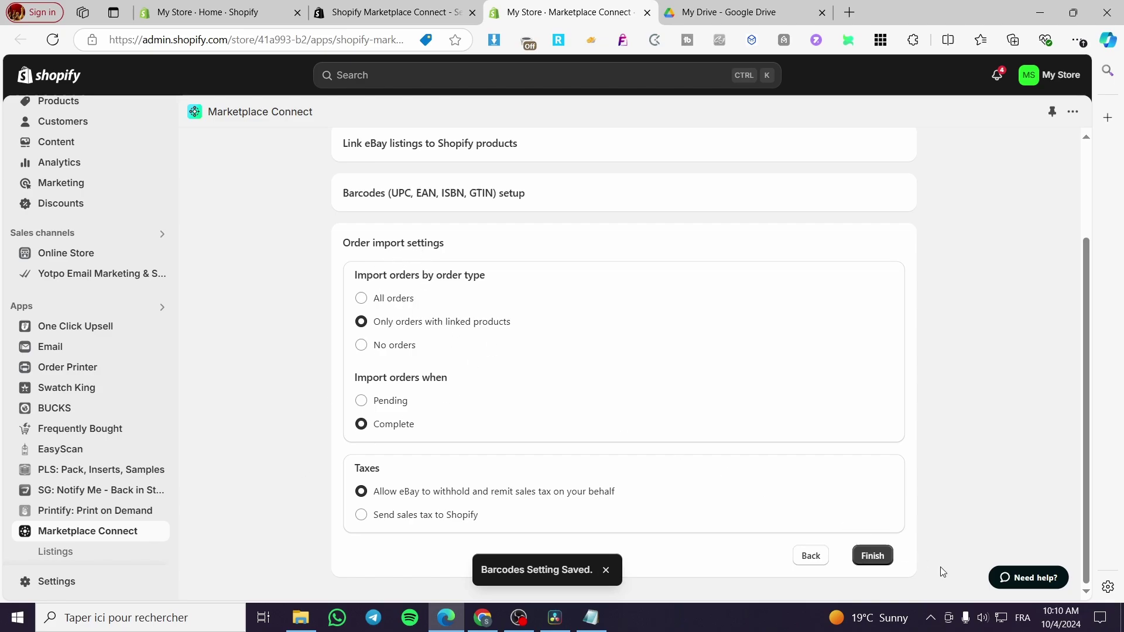
left_click(872, 556)
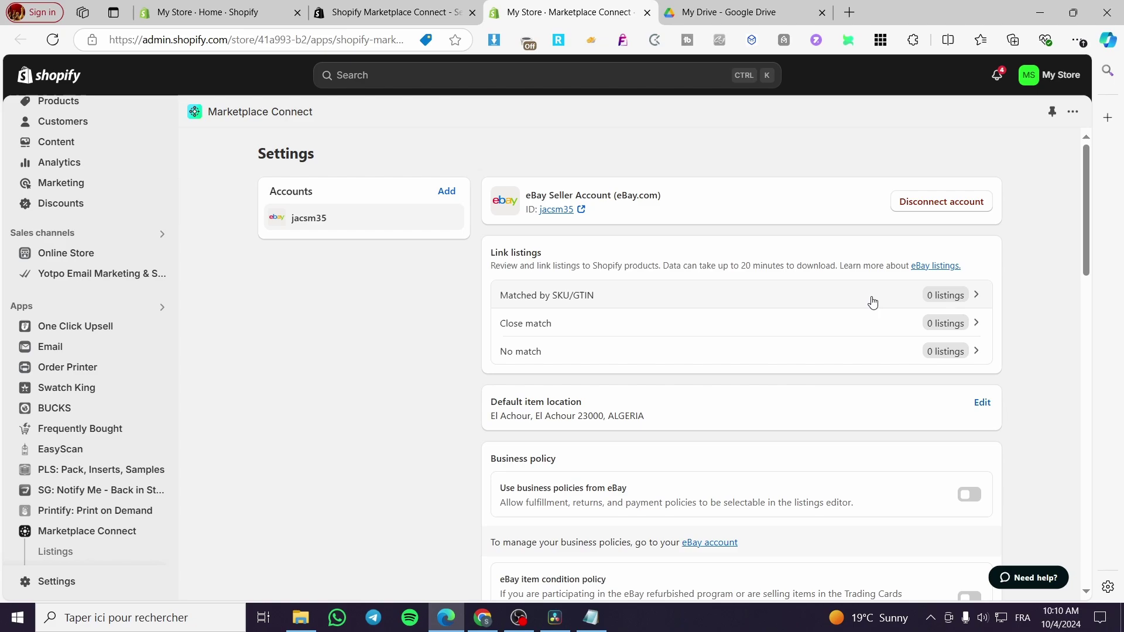
- Turn on 'Use business policies from eBay' and the 'eBay item condition policy'
scroll(670, 358, "down", 1)
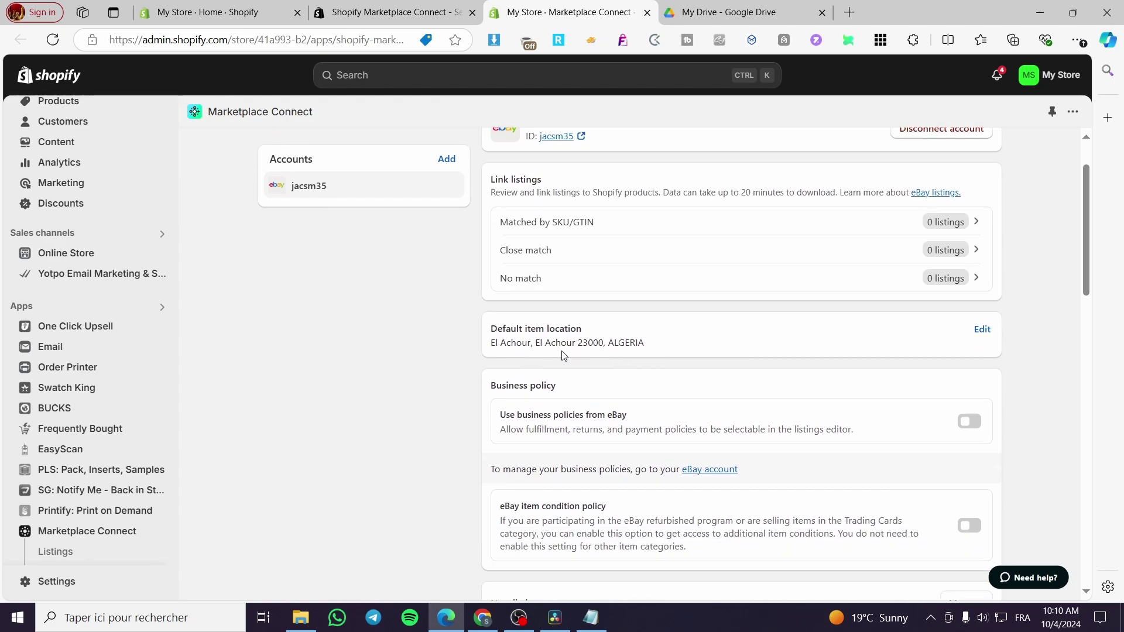
scroll(913, 367, "down", 2)
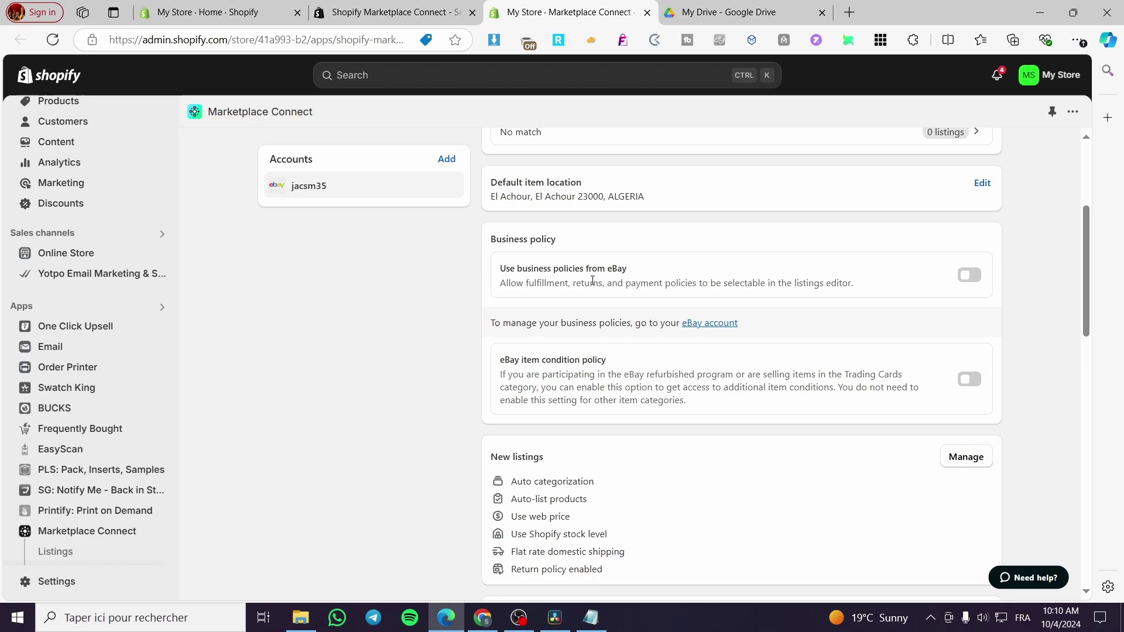
left_click(968, 275)
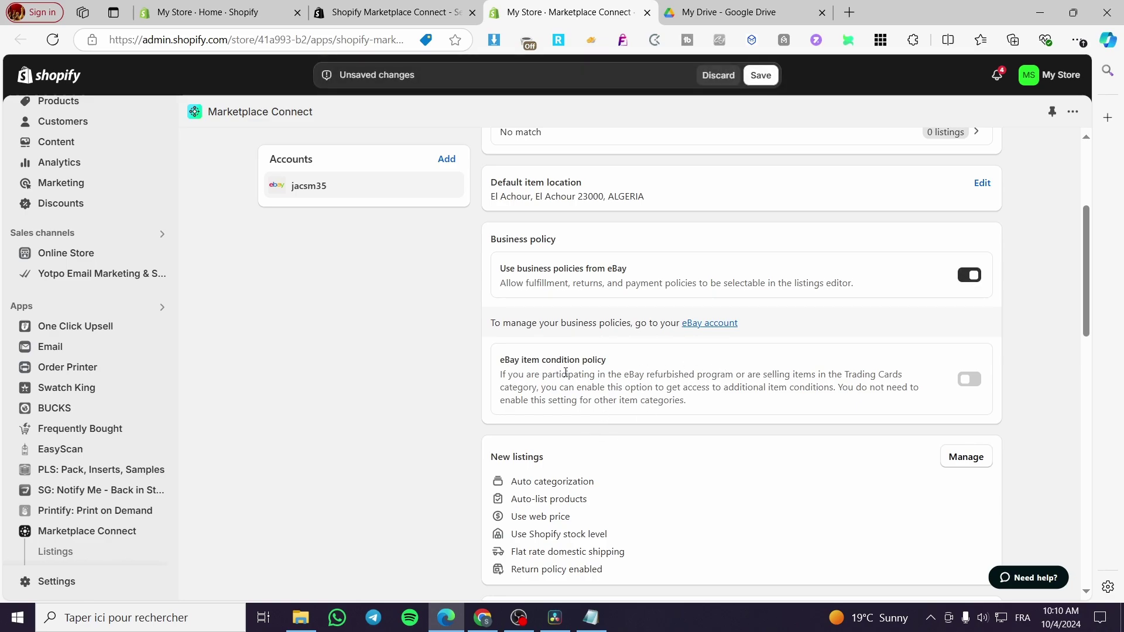
left_click(960, 380)
- Scroll down the Settings page and open the eBay template preview
scroll(911, 369, "down", 2)
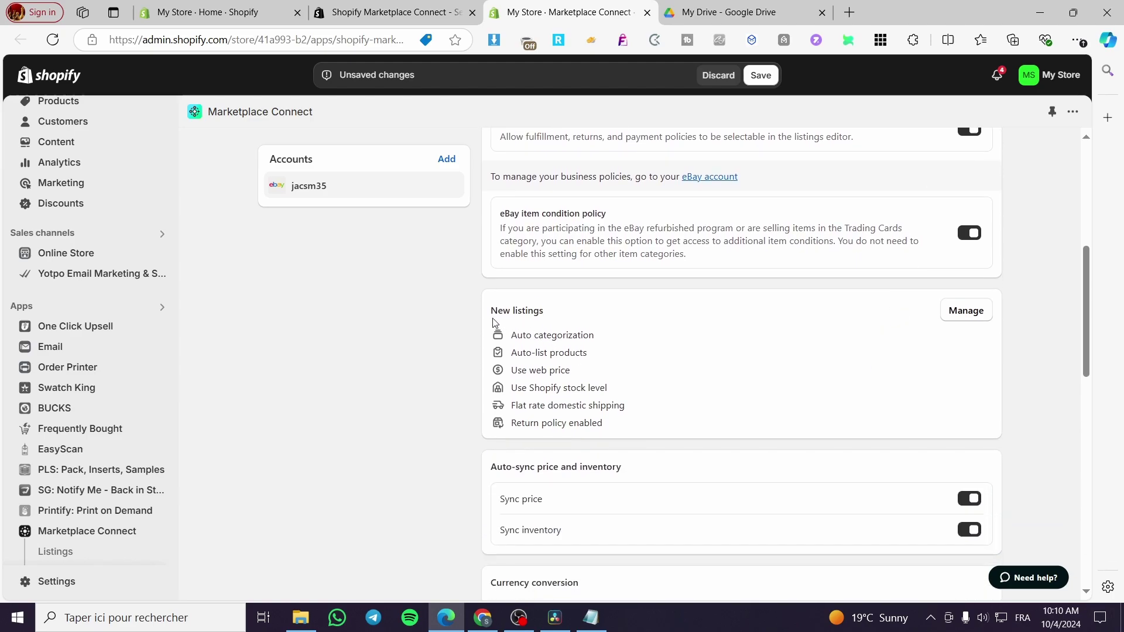
scroll(847, 354, "down", 1)
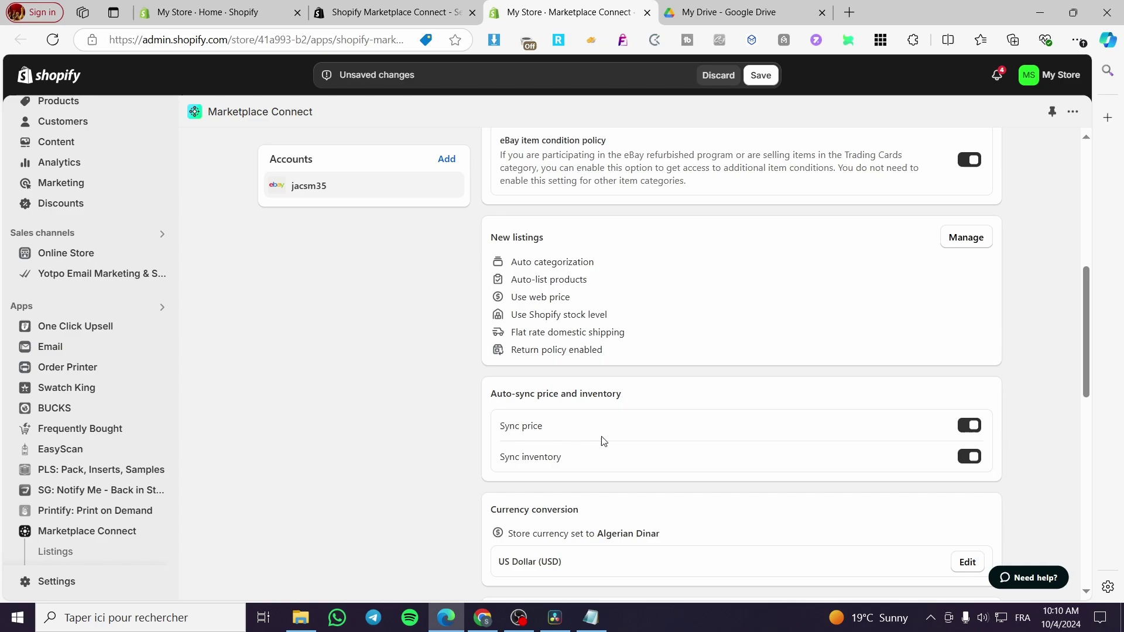
scroll(669, 439, "down", 2)
scroll(582, 377, "down", 1)
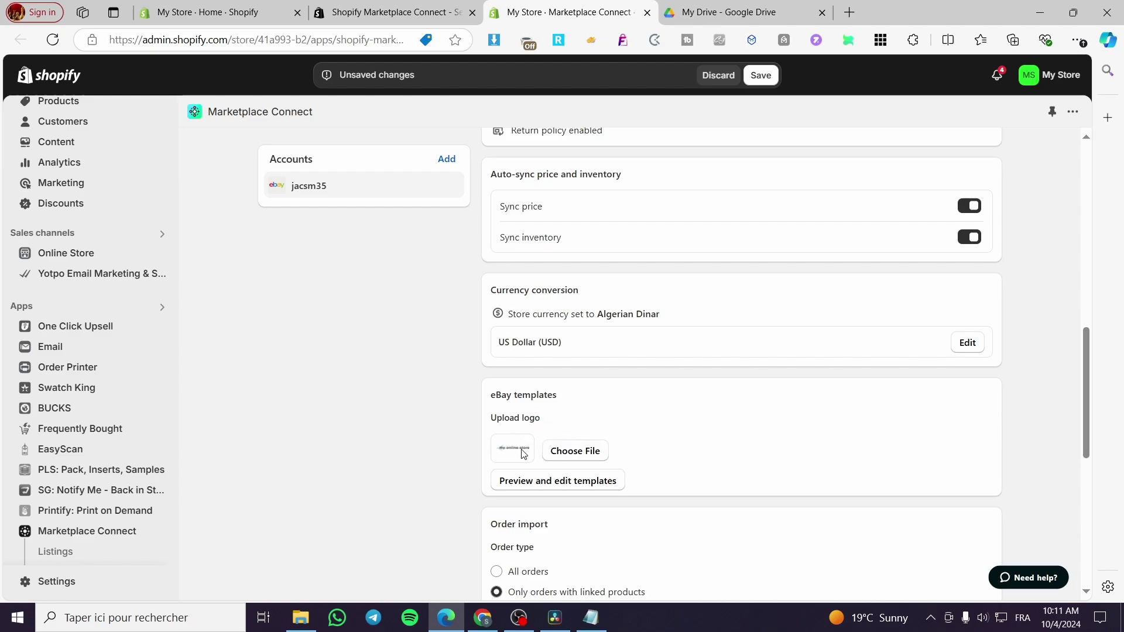
scroll(625, 462, "down", 4)
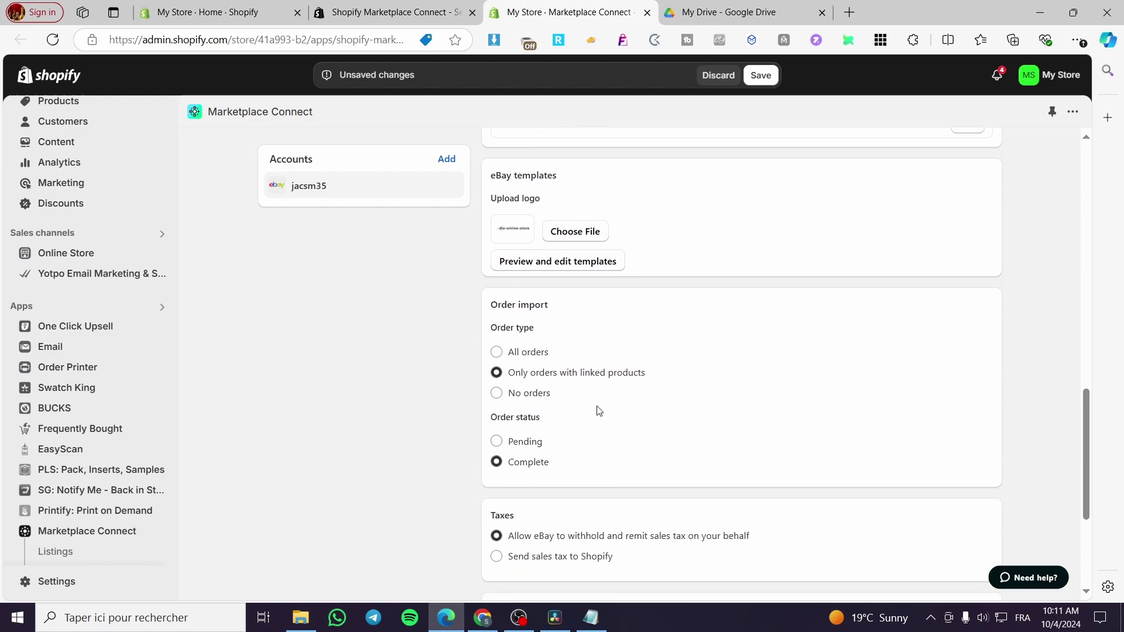
left_click(576, 264)
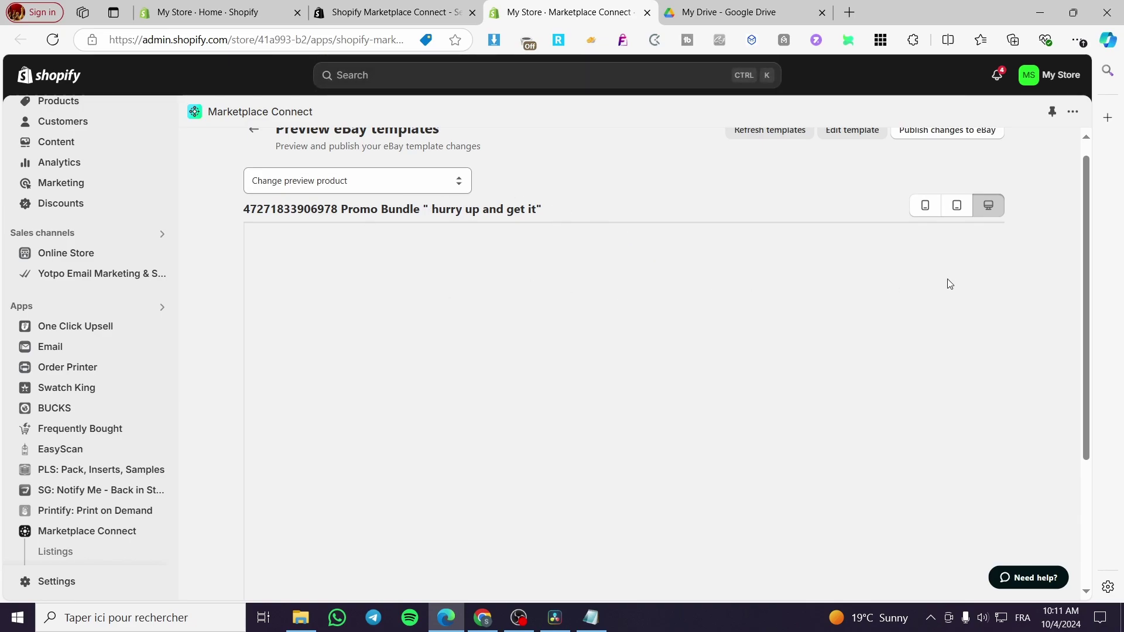
scroll(513, 351, "down", 7)
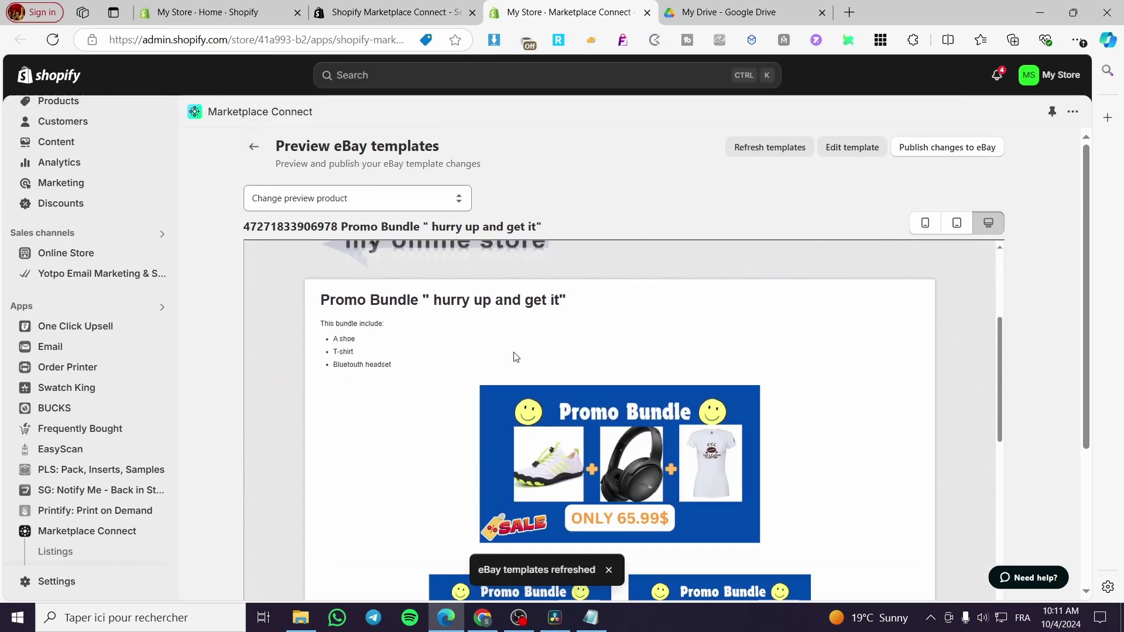
scroll(514, 358, "down", 3)
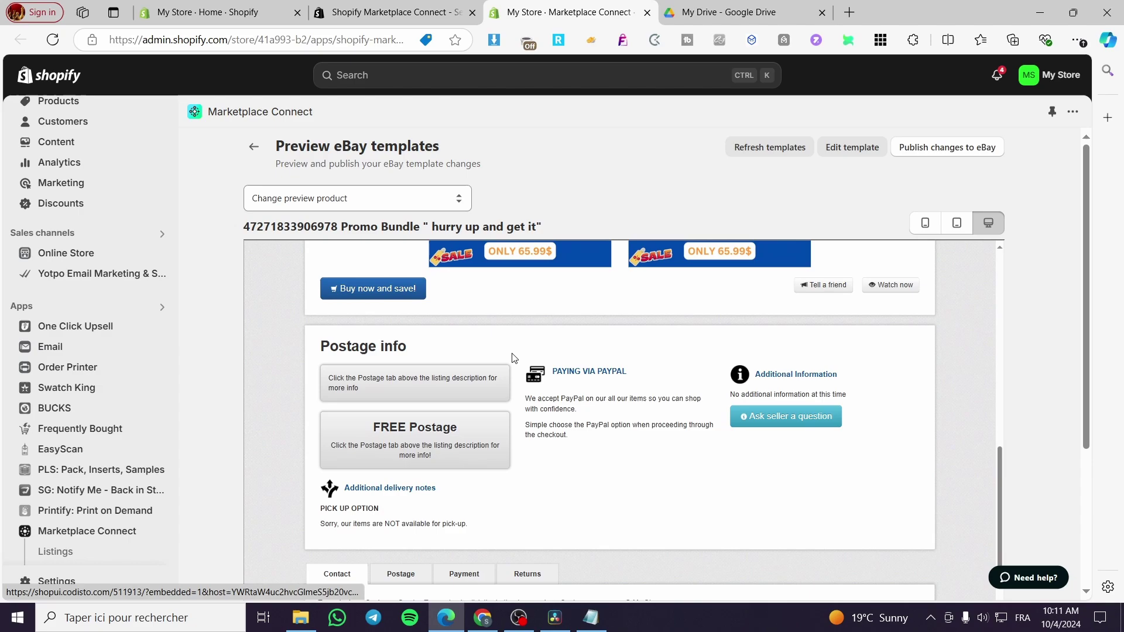
scroll(487, 363, "up", 8)
left_click(253, 152)
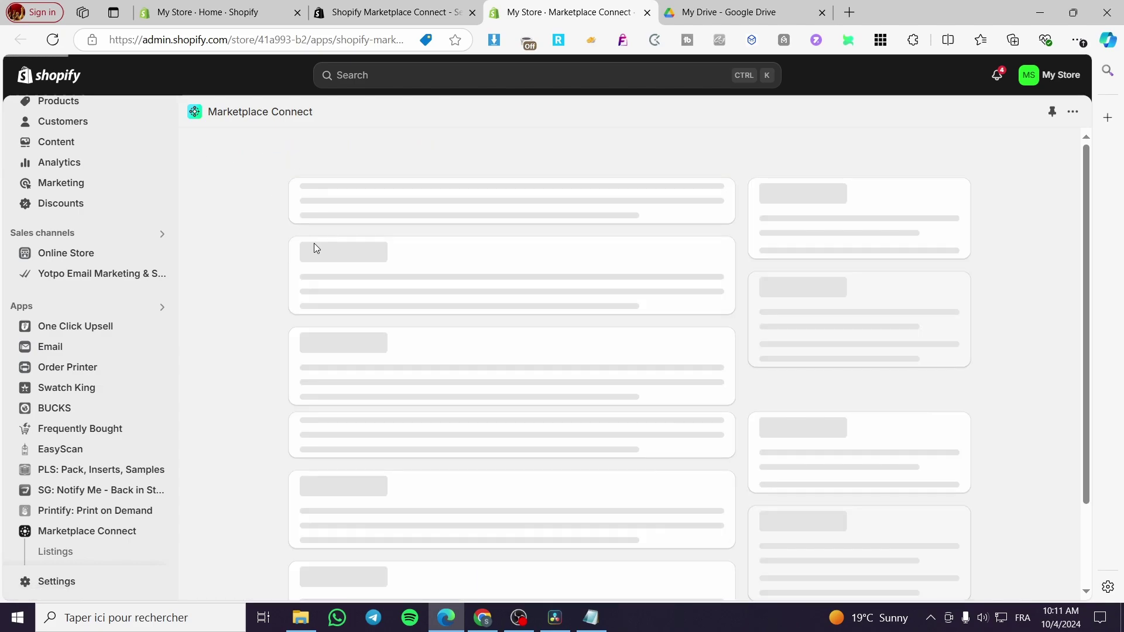
scroll(648, 408, "down", 15)
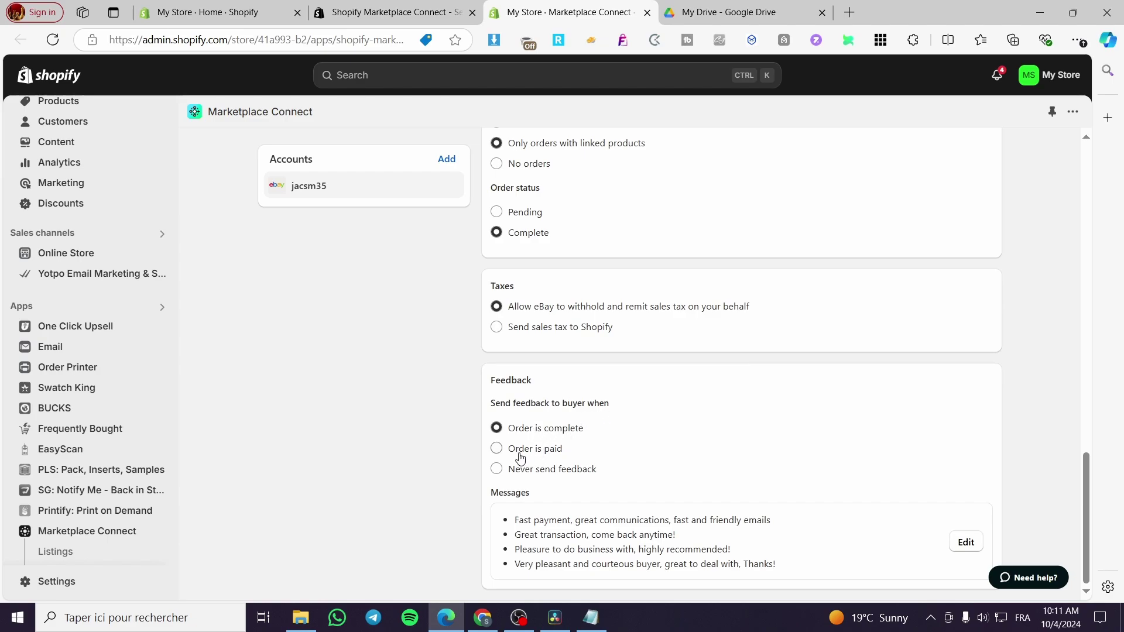
scroll(603, 472, "up", 1)
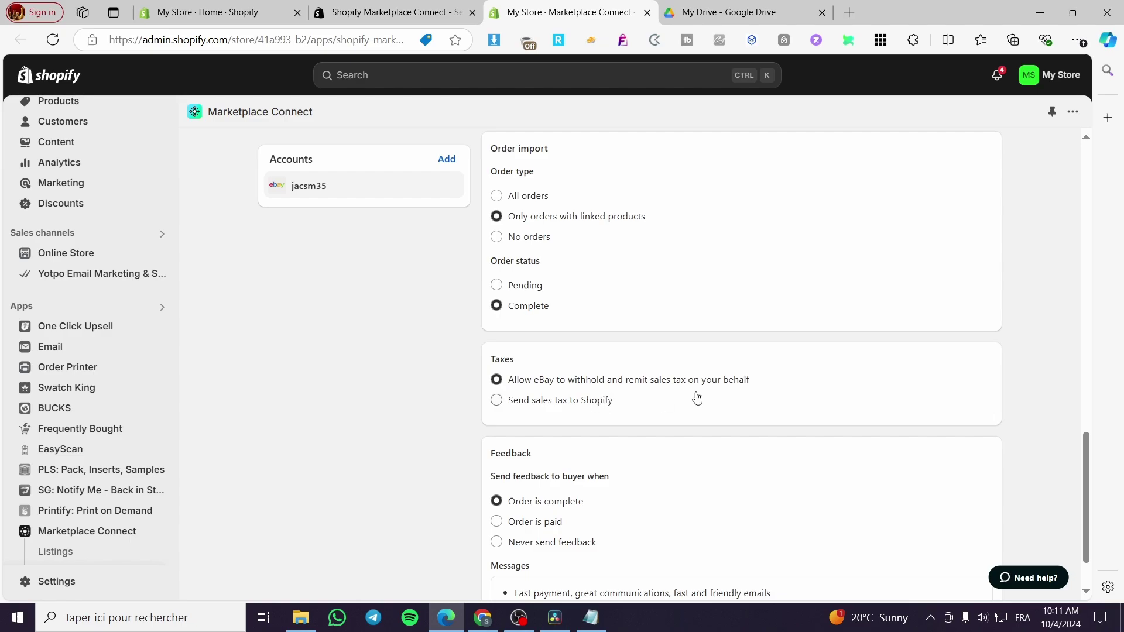
scroll(412, 392, "up", 4)
scroll(412, 393, "up", 10)
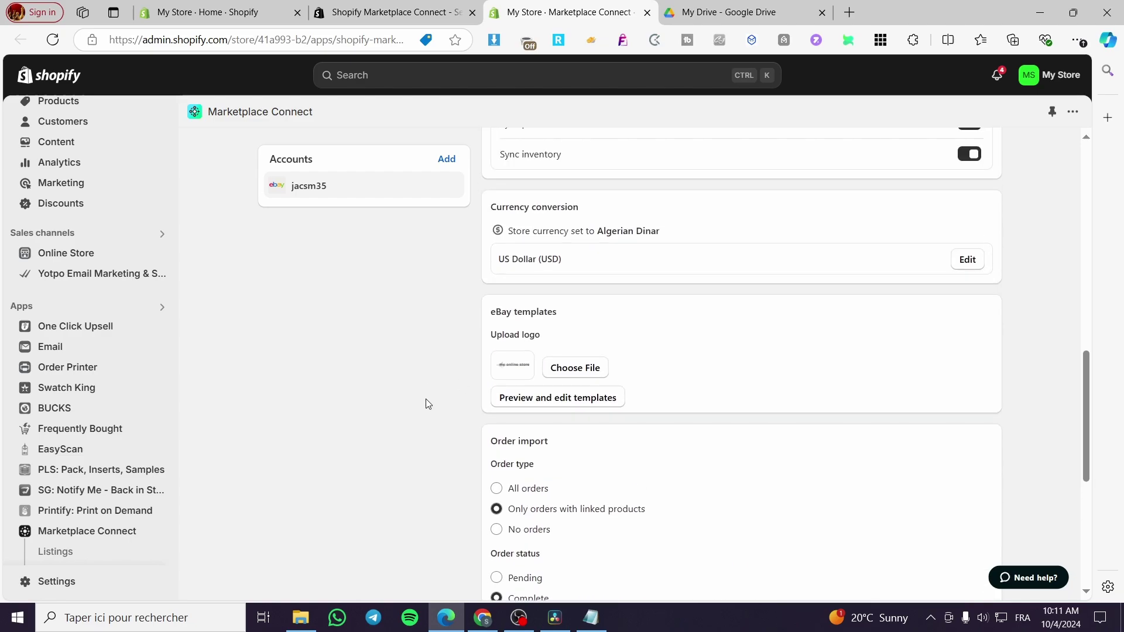
scroll(604, 394, "up", 5)
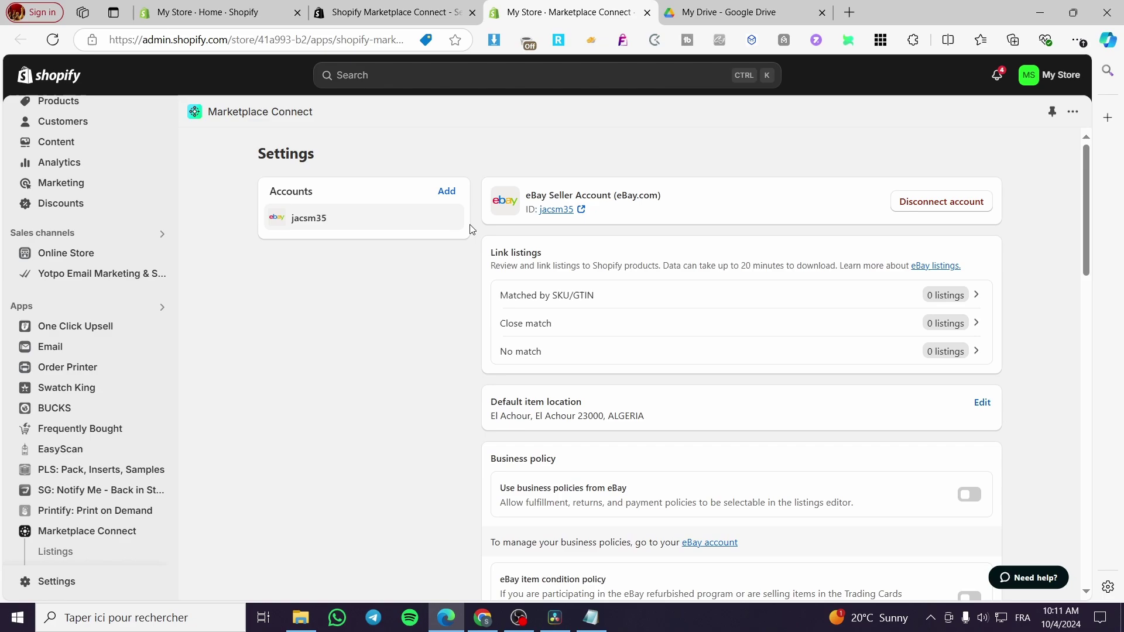
- Add another marketplace account, abandon the Walmart setup, and start connecting an Etsy seller account
left_click(447, 194)
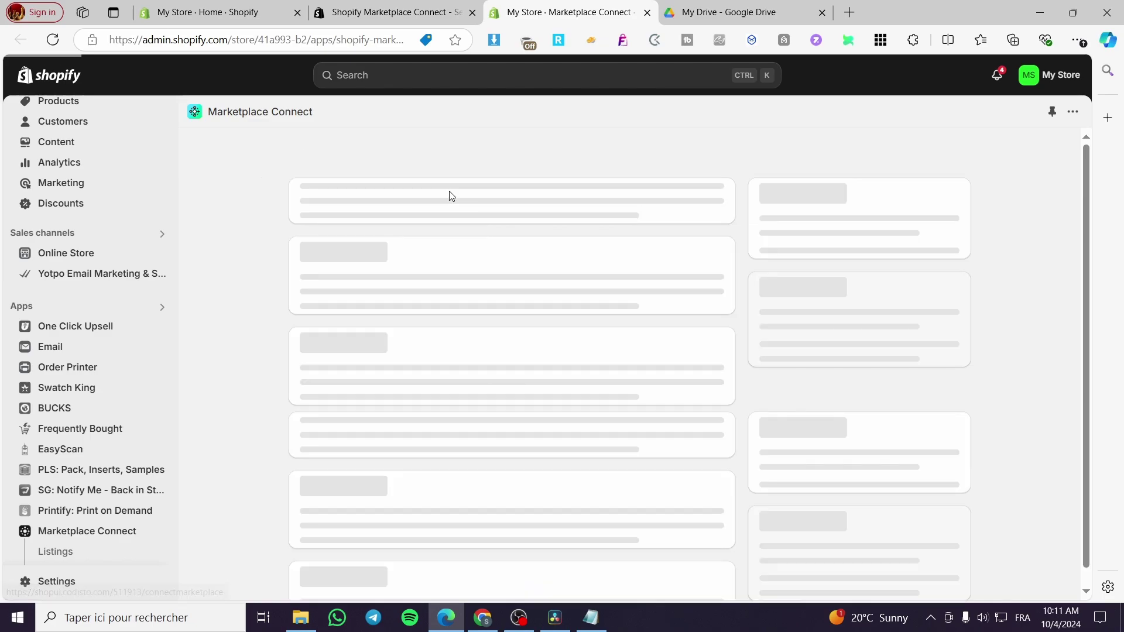
scroll(468, 374, "down", 2)
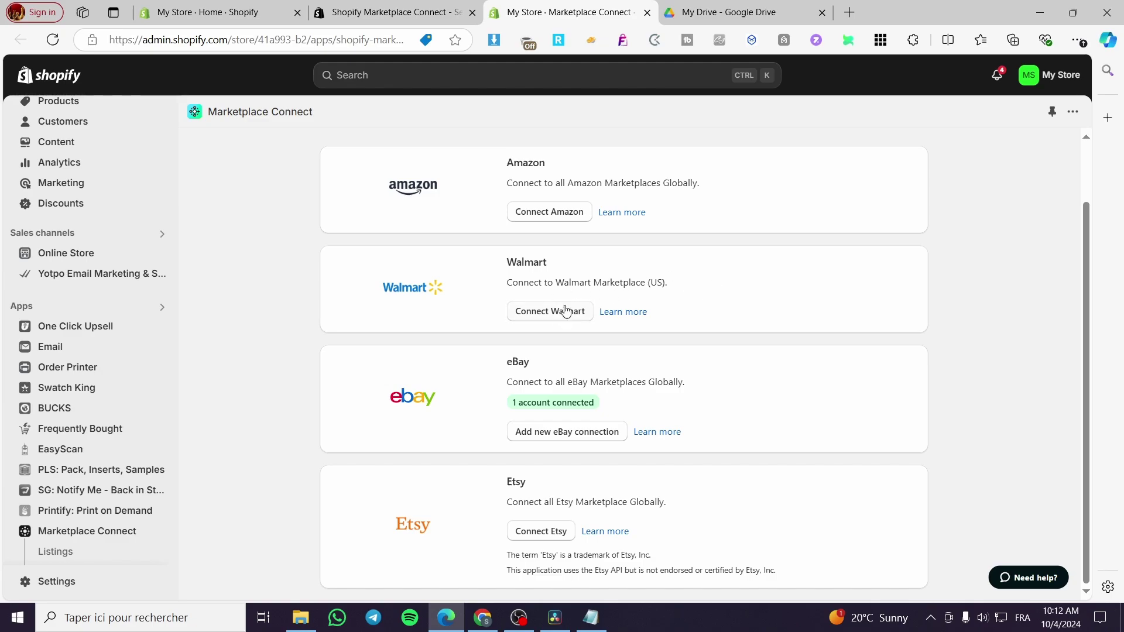
left_click(529, 316)
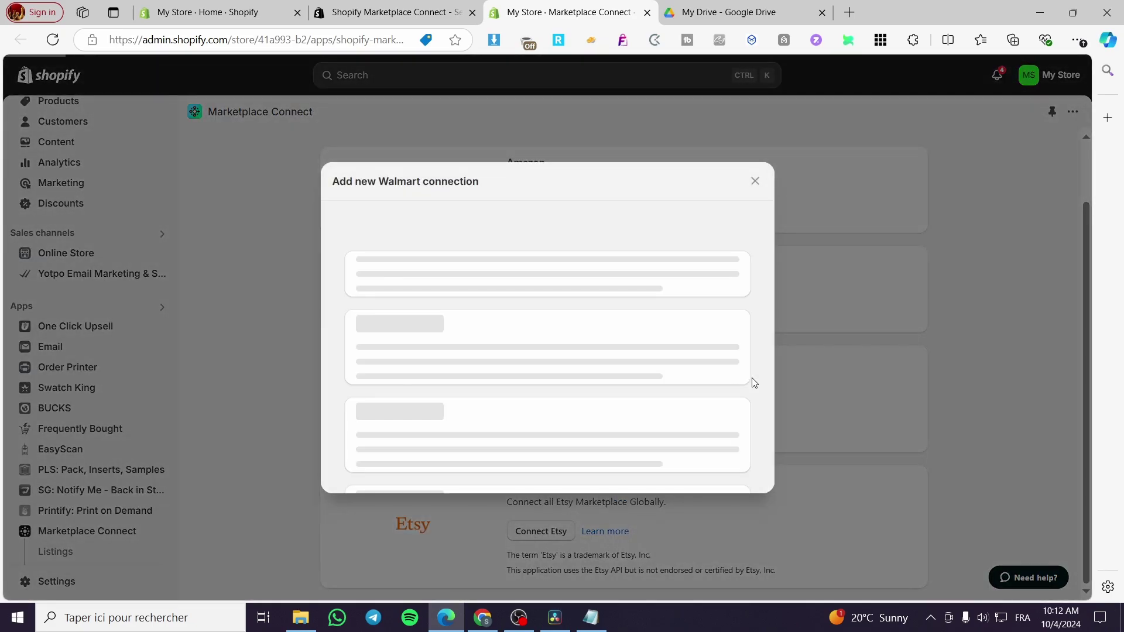
left_click(733, 435)
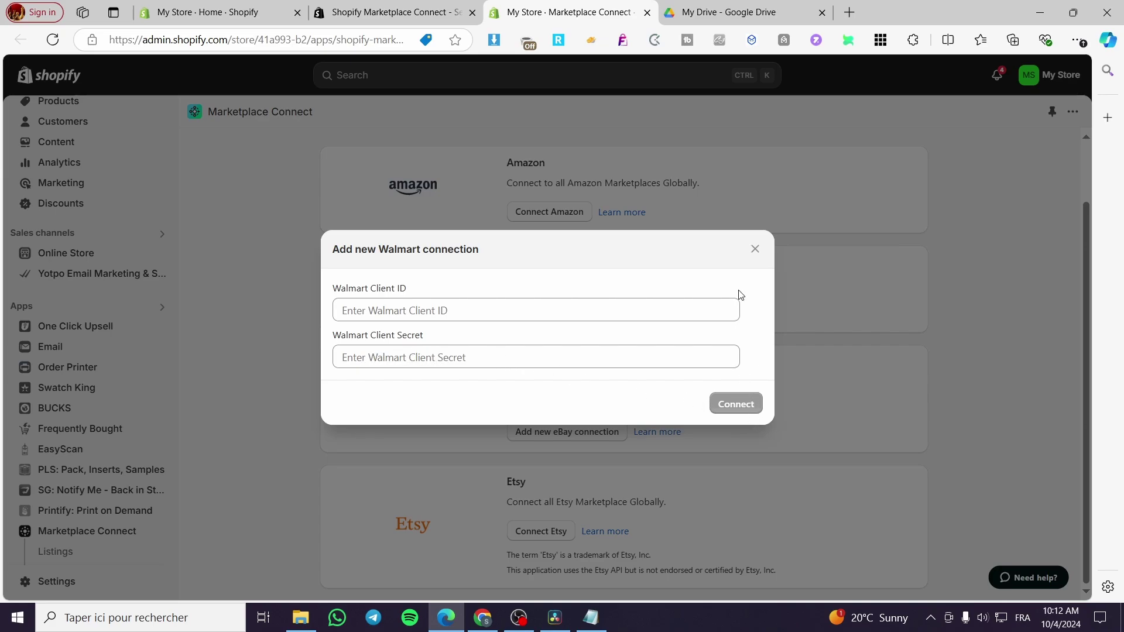
left_click(754, 250)
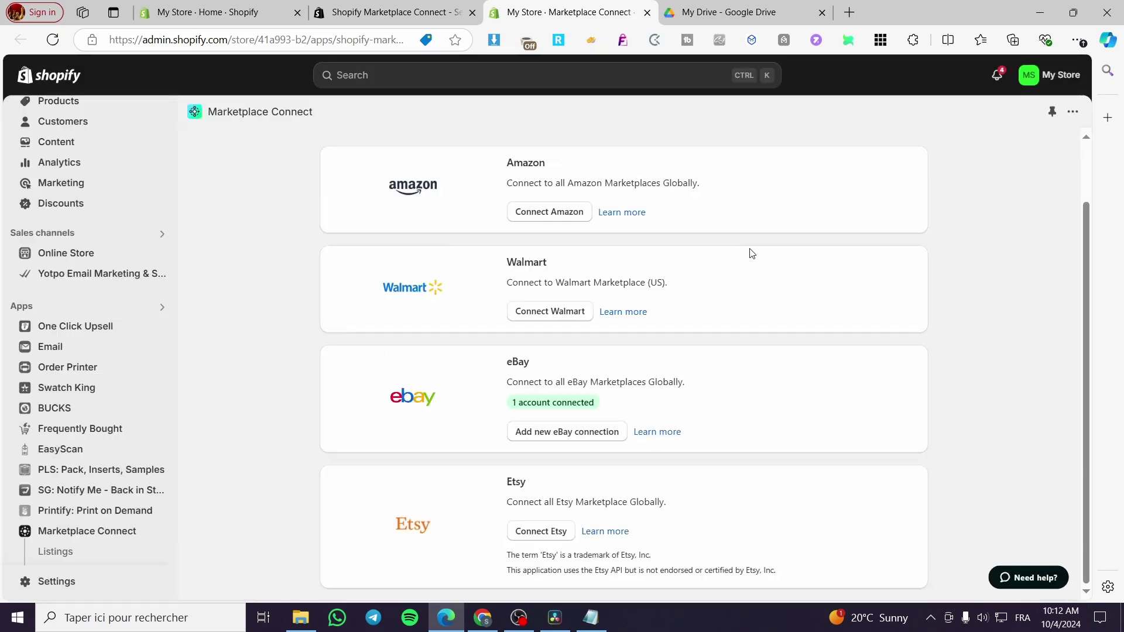
left_click(541, 532)
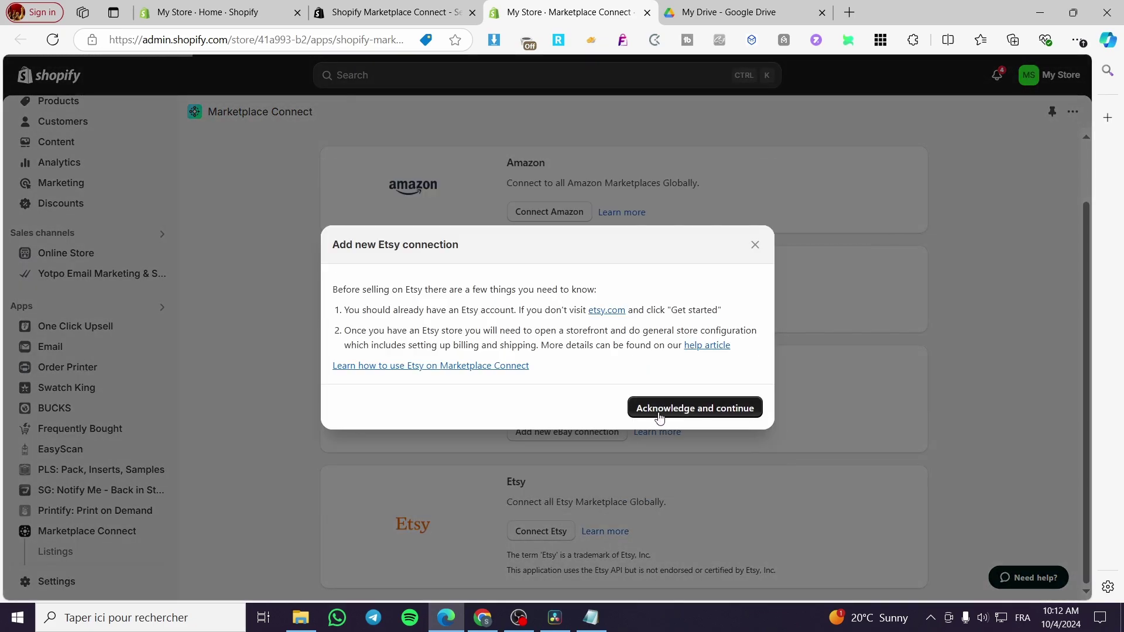
left_click(667, 411)
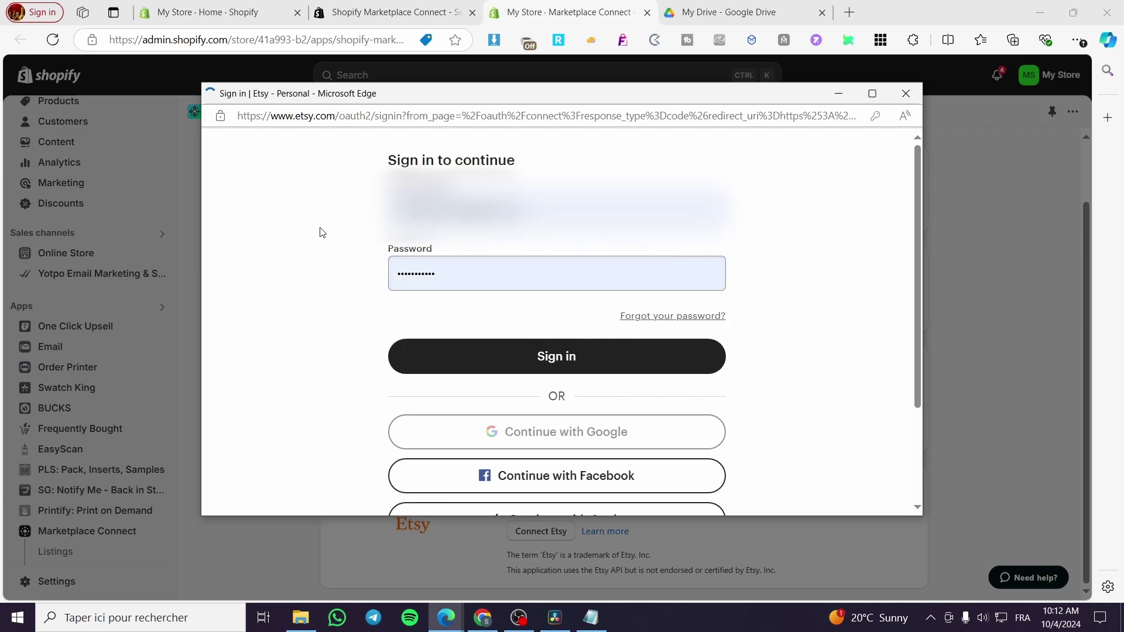
- Sign in to Etsy and review the Marketplace Connect access request
left_click(589, 358)
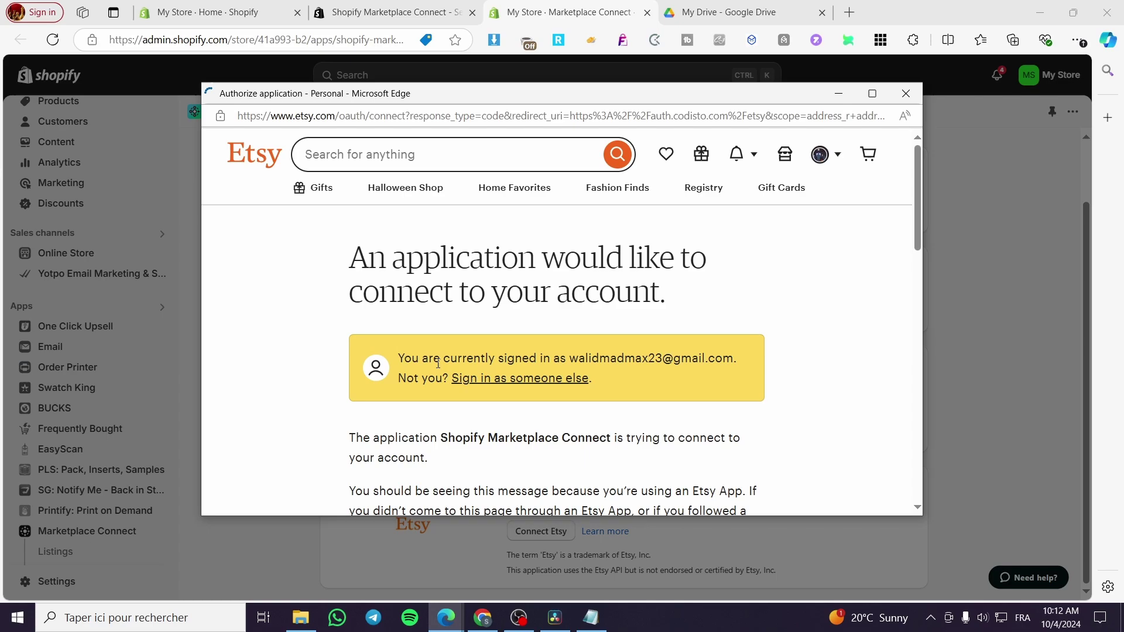
scroll(443, 370, "down", 10)
scroll(517, 248, "down", 1)
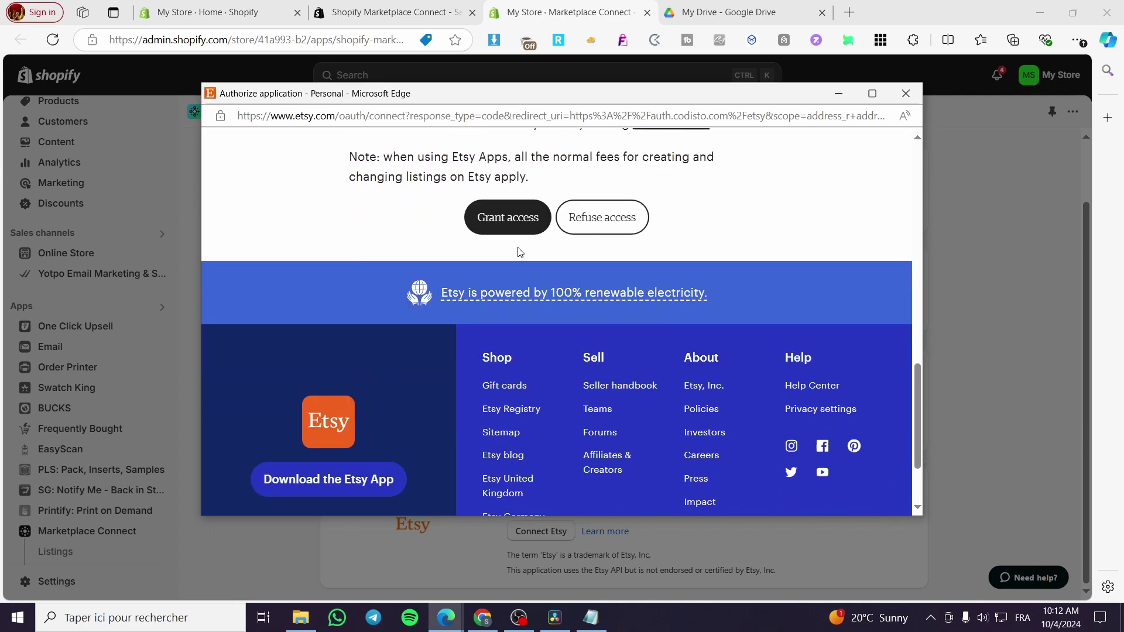
scroll(504, 286, "up", 1)
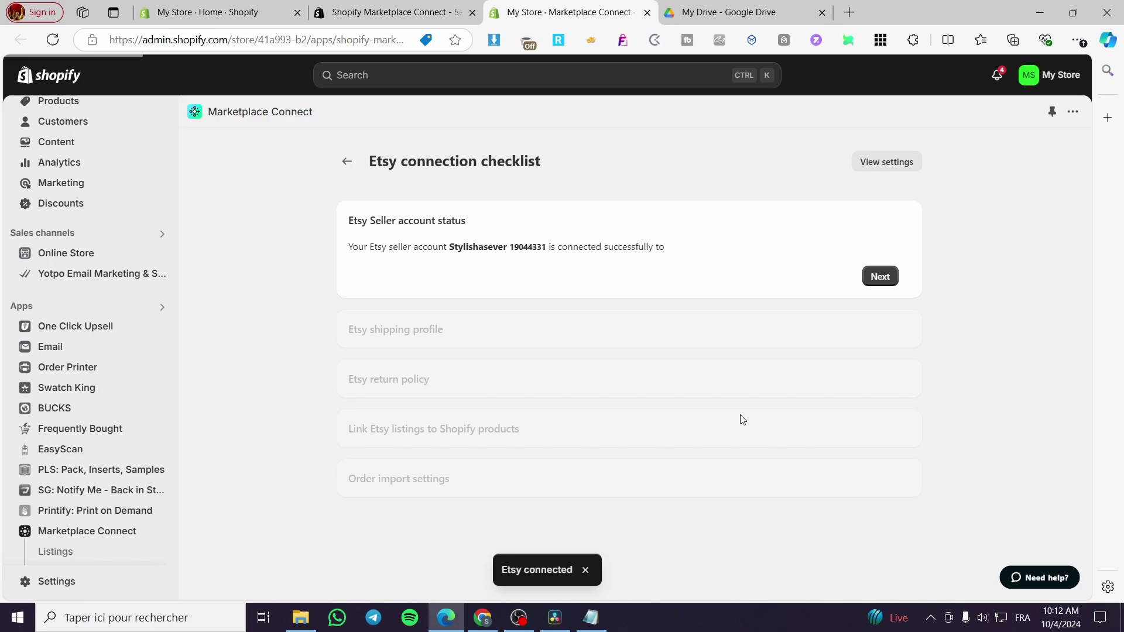
- Advance past the Etsy account status step of the connection checklist
left_click(872, 278)
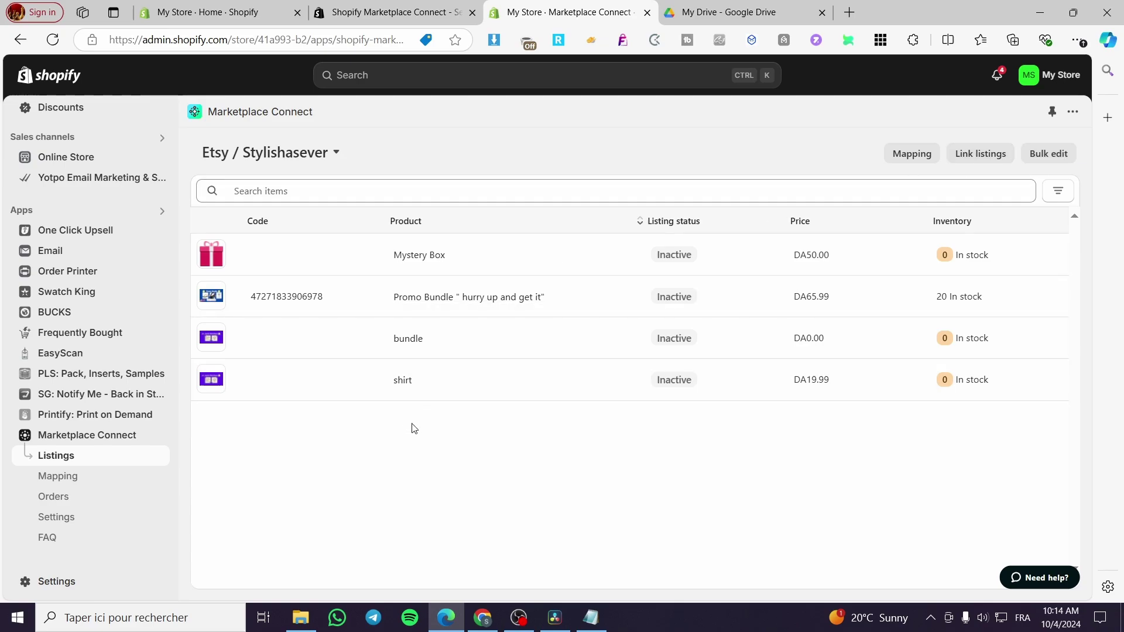
- Review the Etsy attribute mapping form, then check the order import list, which shows no orders
left_click(45, 483)
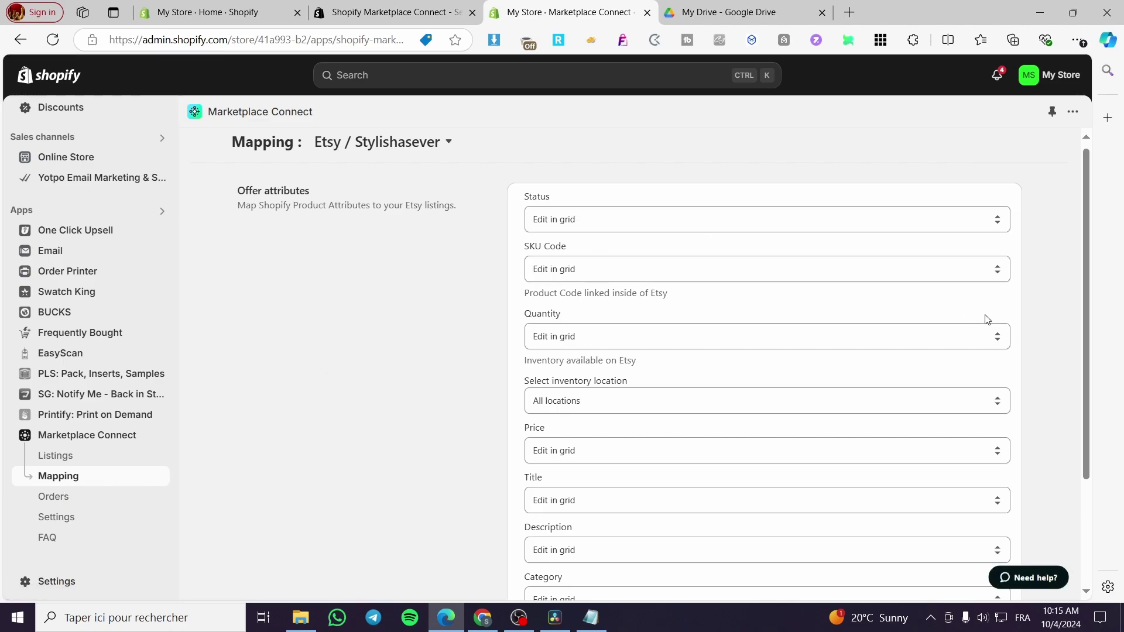
scroll(987, 320, "down", 3)
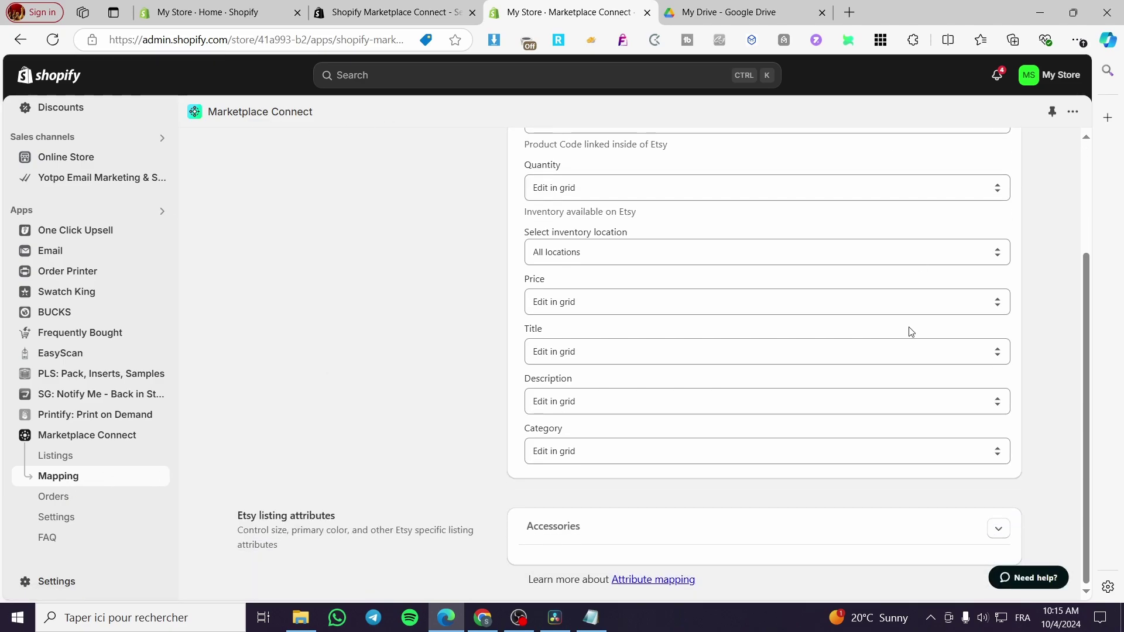
left_click(62, 504)
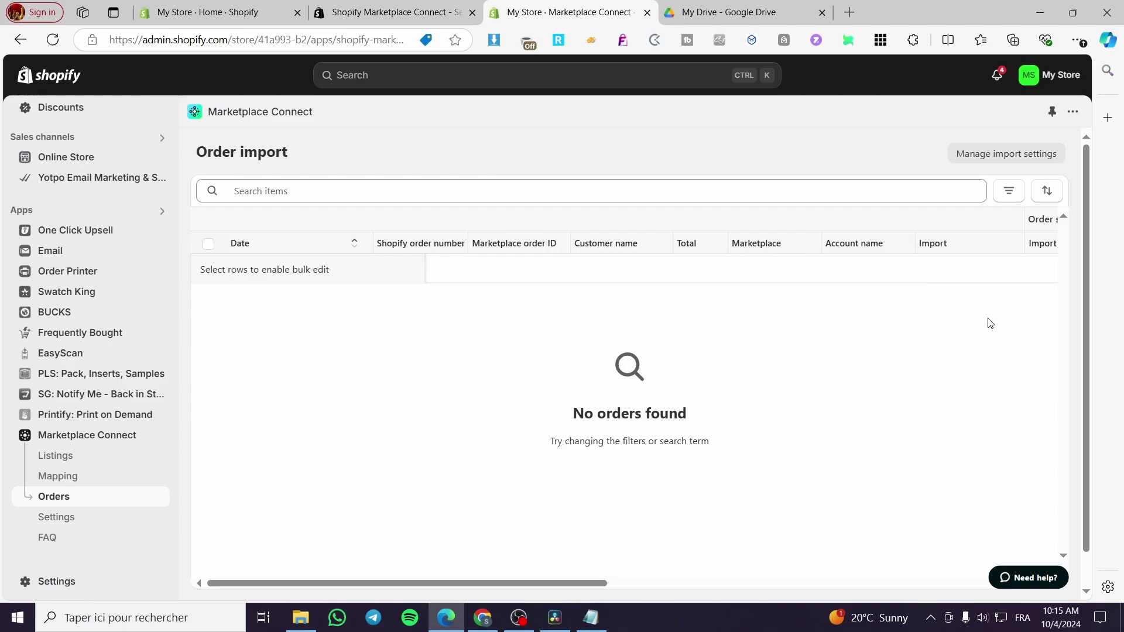
scroll(981, 325, "down", 1)
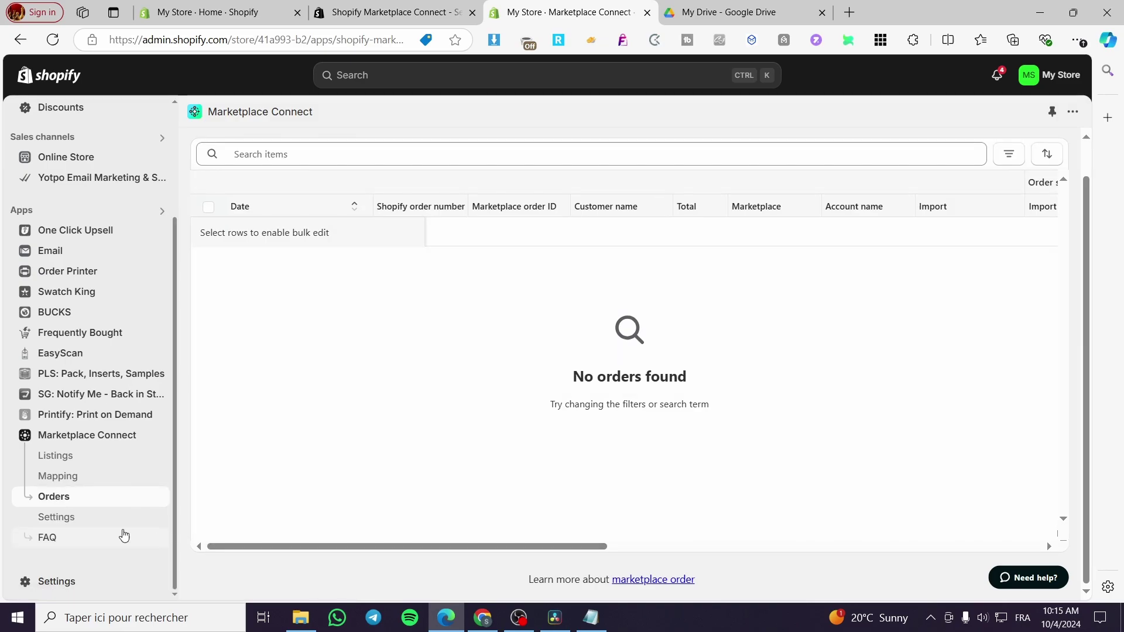
- Review the Etsy seller account's settings: 1 close-match, 12 unmatched listings, linked-product orders only
left_click(106, 522)
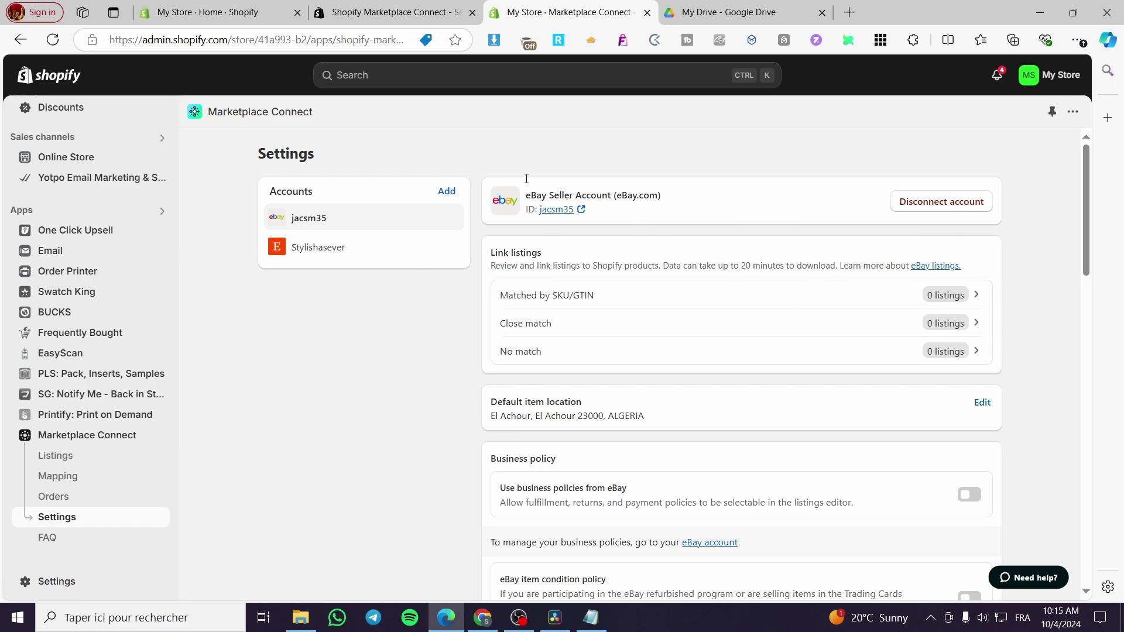
scroll(620, 404, "down", 5)
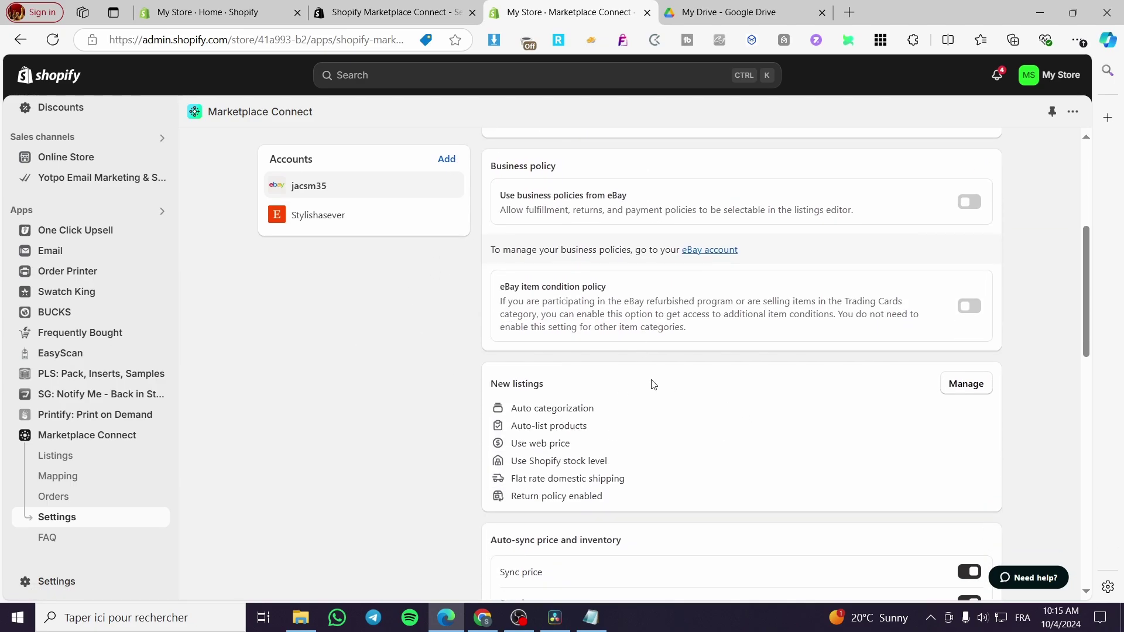
left_click(331, 220)
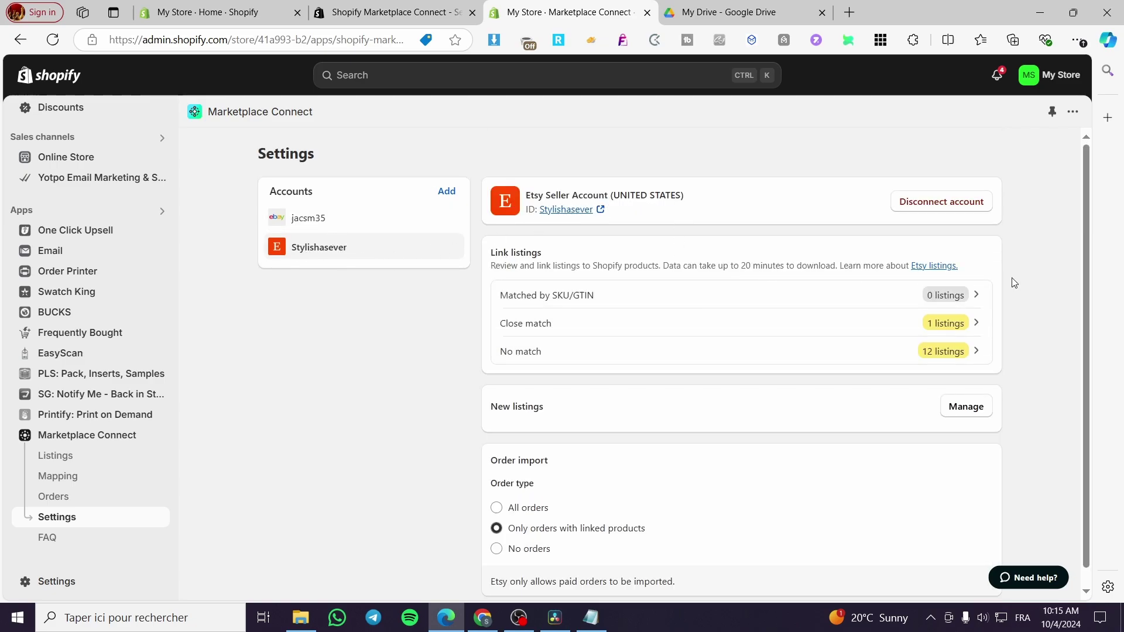
scroll(622, 336, "down", 1)
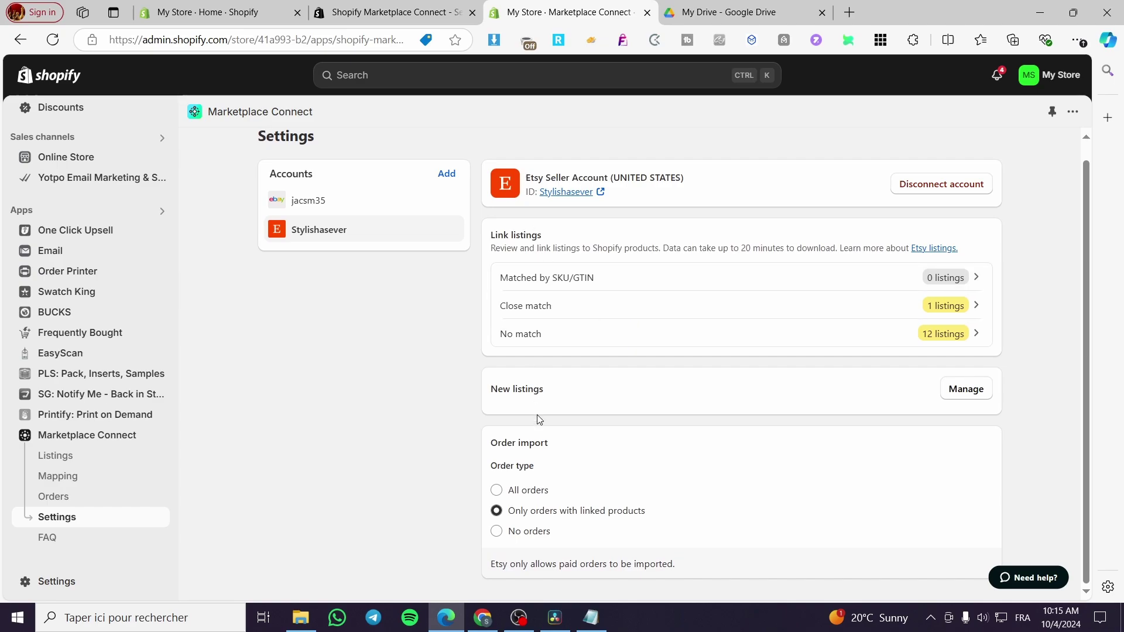